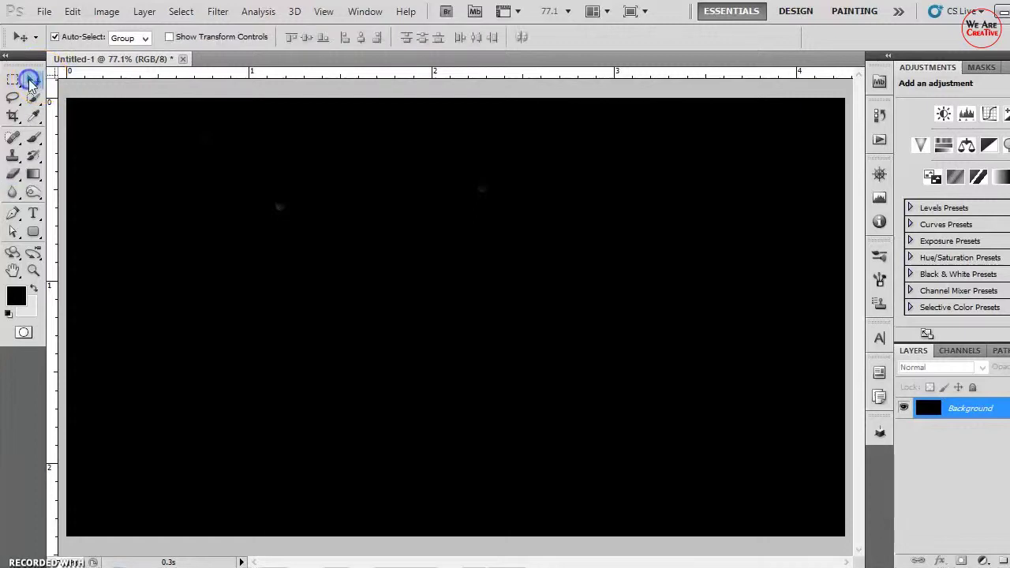
# Drag portrait 78 from the Explorer folder onto the black canvas as a new layer.
pyautogui.click(45, 12)
pyautogui.click(60, 38)
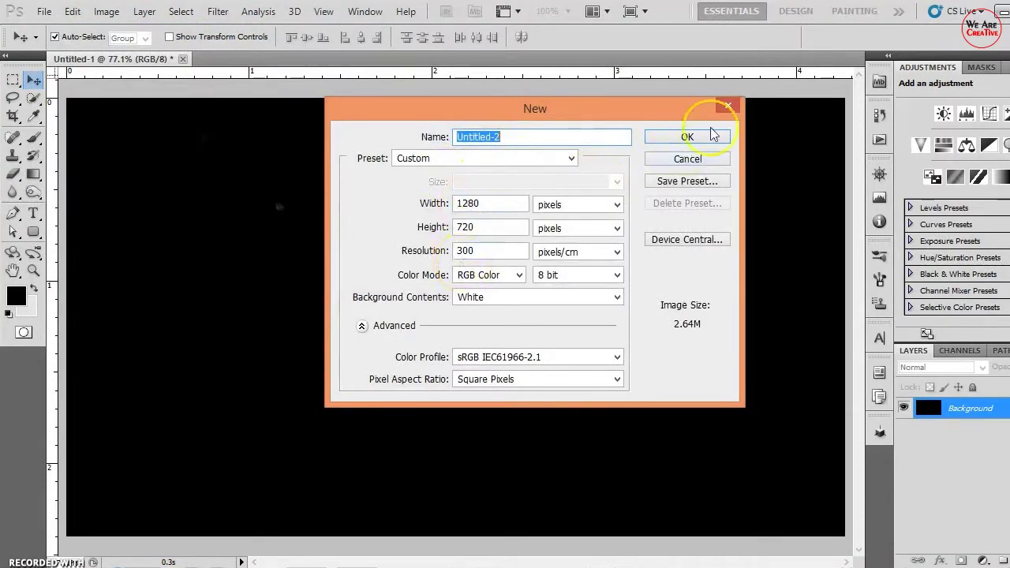
pyautogui.click(729, 105)
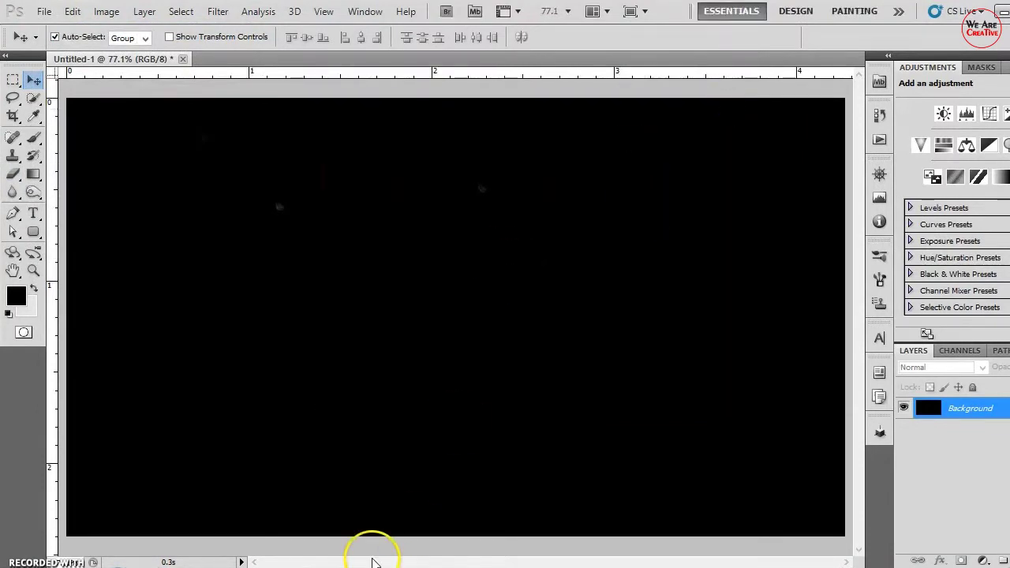
pyautogui.click(359, 512)
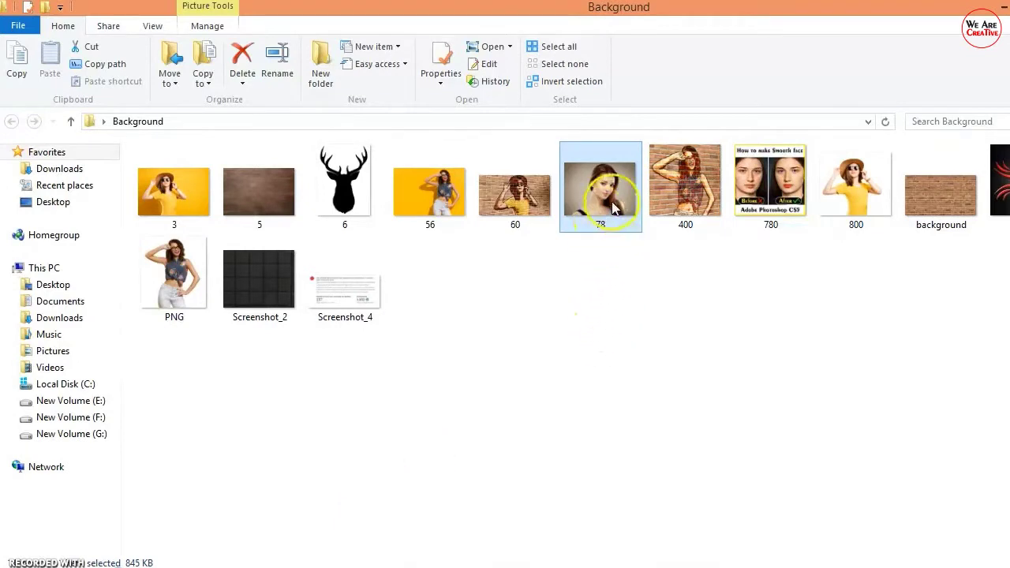
pyautogui.moveTo(613, 207)
pyautogui.mouseDown()
pyautogui.moveTo(374, 509)
pyautogui.moveTo(383, 468)
pyautogui.mouseUp()
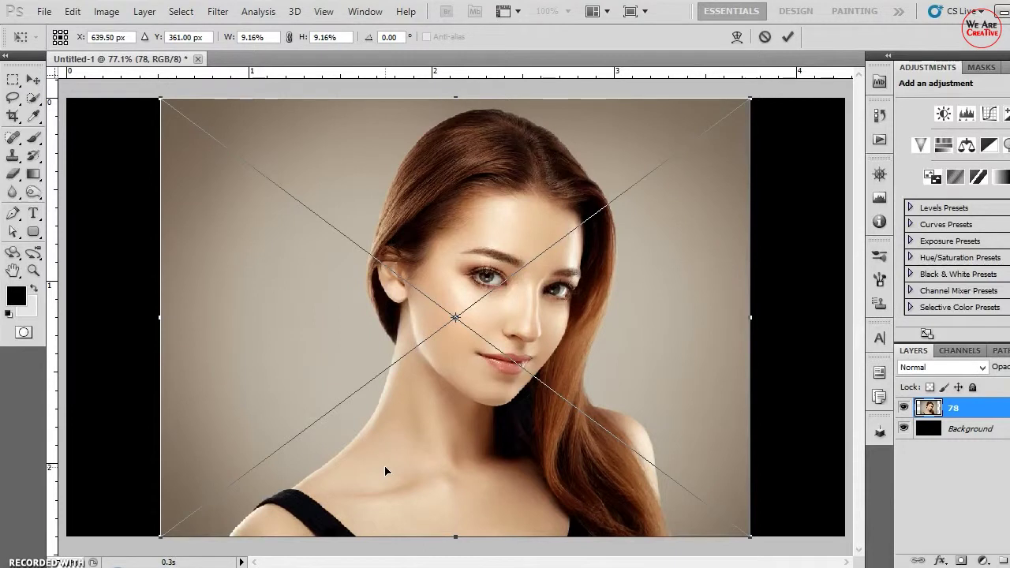
# Commit portrait 78 and shift it right so black shows only along the left edge.
pyautogui.press('Return')
pyautogui.moveTo(718, 343); pyautogui.dragTo(767, 343)
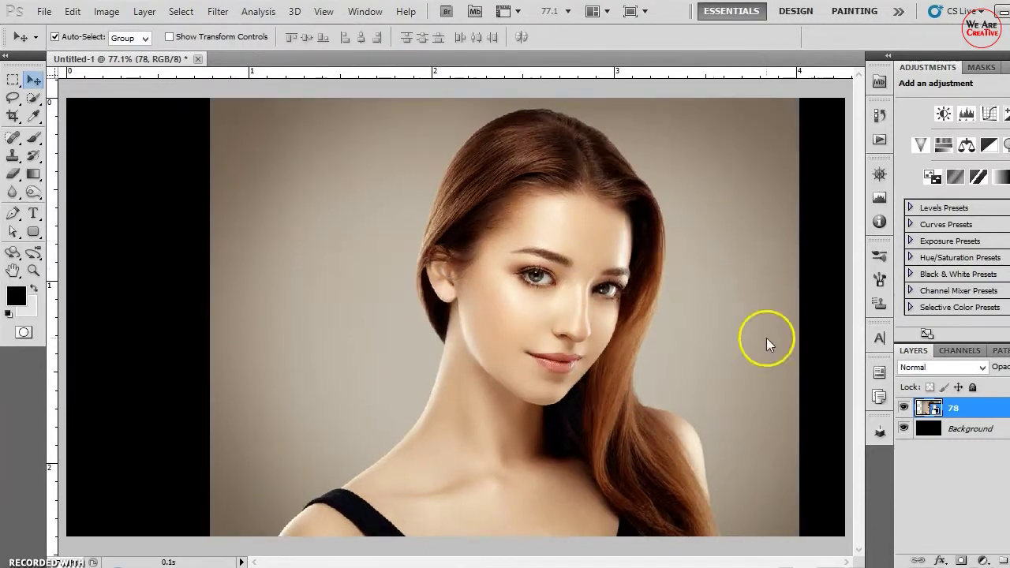
pyautogui.moveTo(670, 309); pyautogui.dragTo(699, 311)
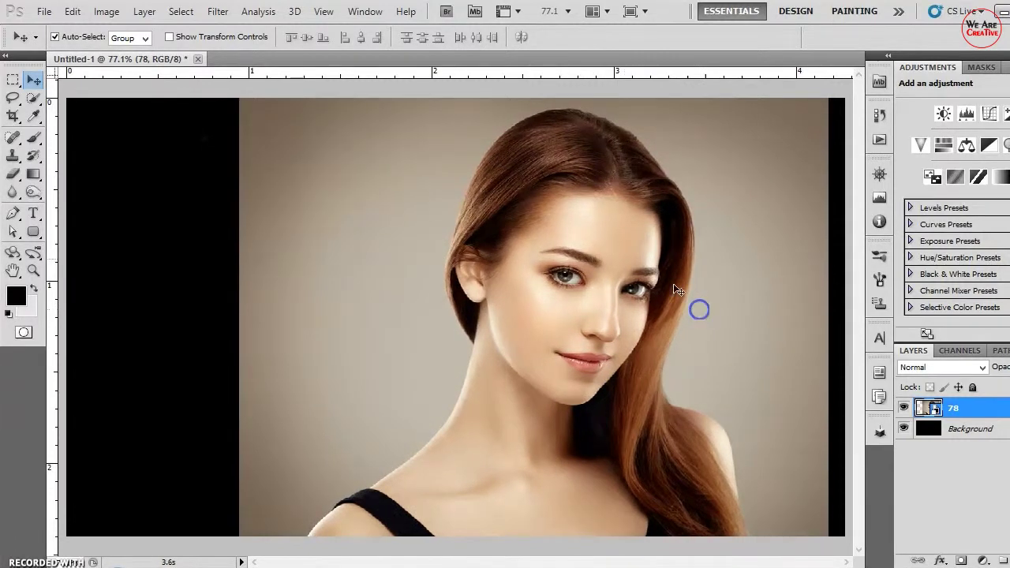
pyautogui.click(36, 99)
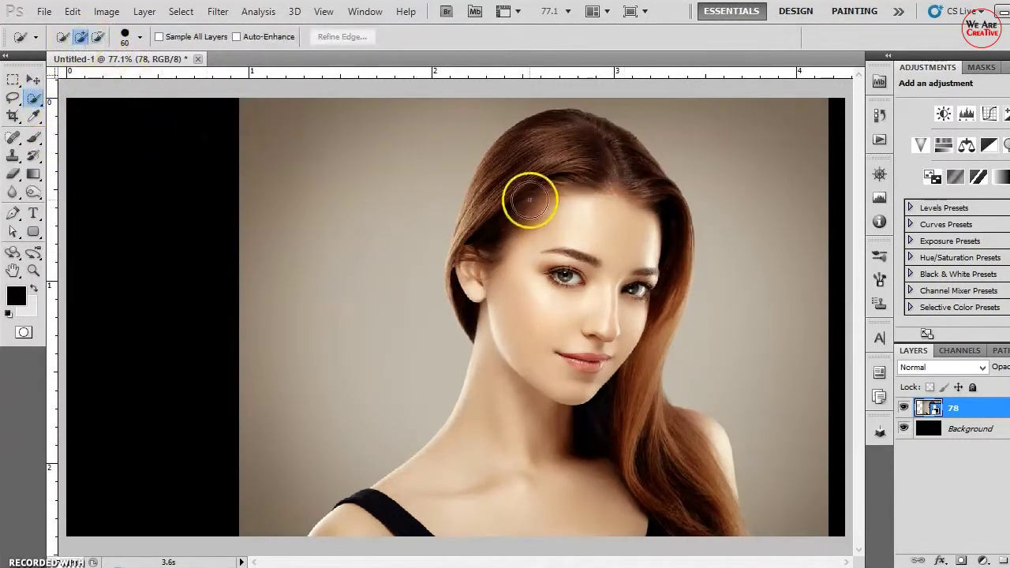
# Quick-select the woman's hair, temple, ear, neck, shoulder and long right-side hair.
pyautogui.click(541, 192)
pyautogui.moveTo(533, 270); pyautogui.dragTo(533, 337)
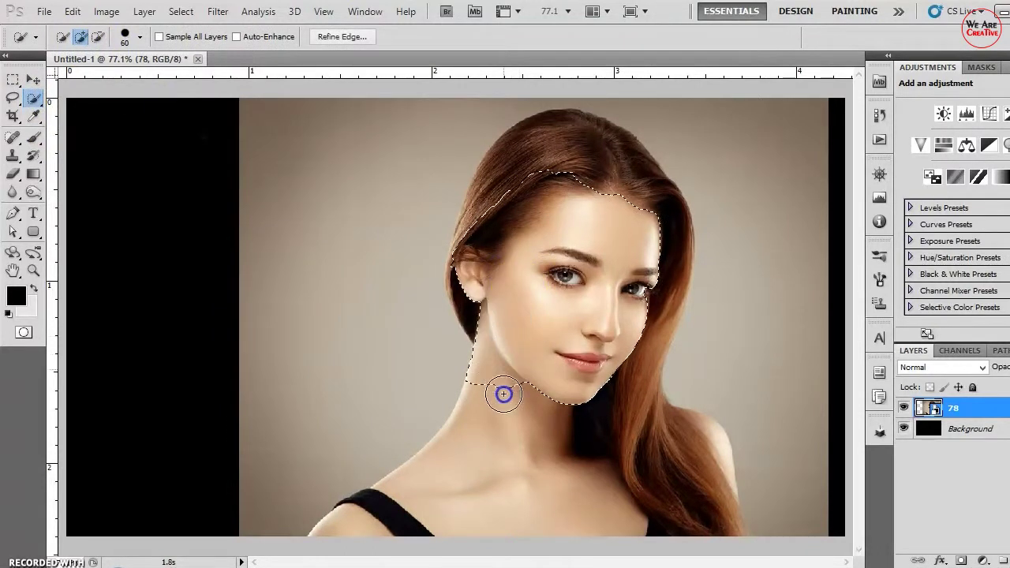
pyautogui.moveTo(505, 452); pyautogui.dragTo(506, 491)
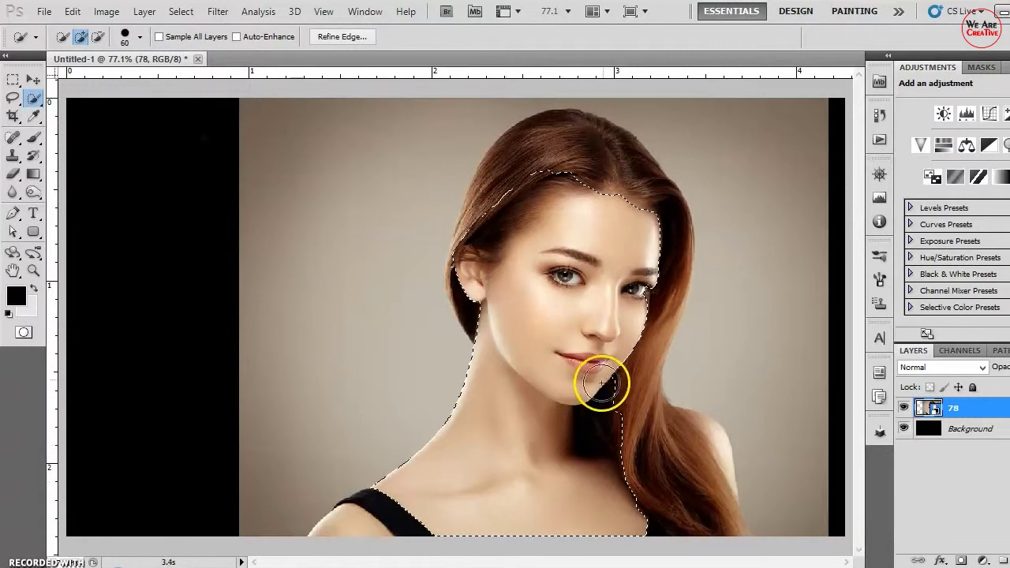
pyautogui.click(620, 400)
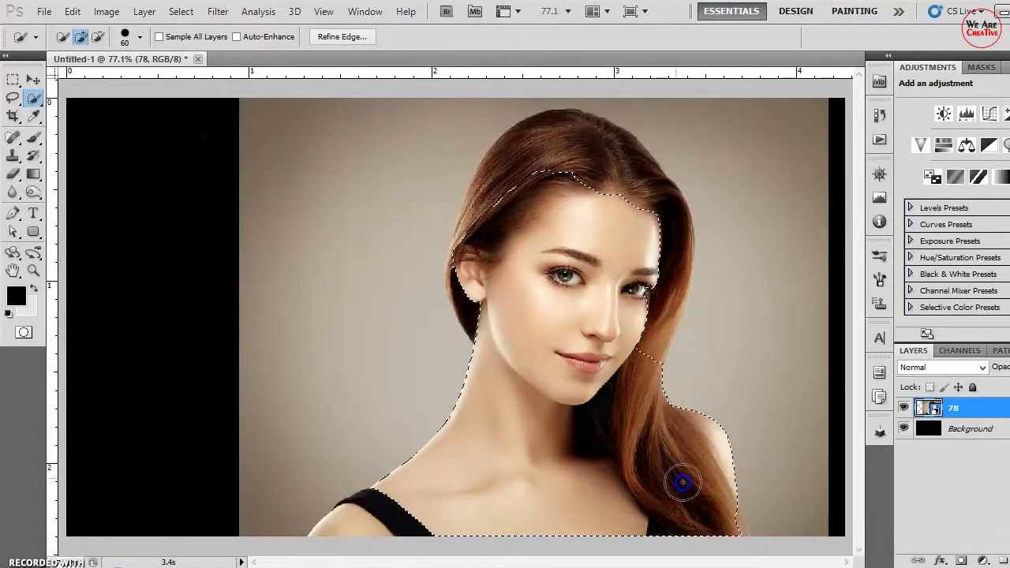
pyautogui.moveTo(683, 482); pyautogui.dragTo(721, 520)
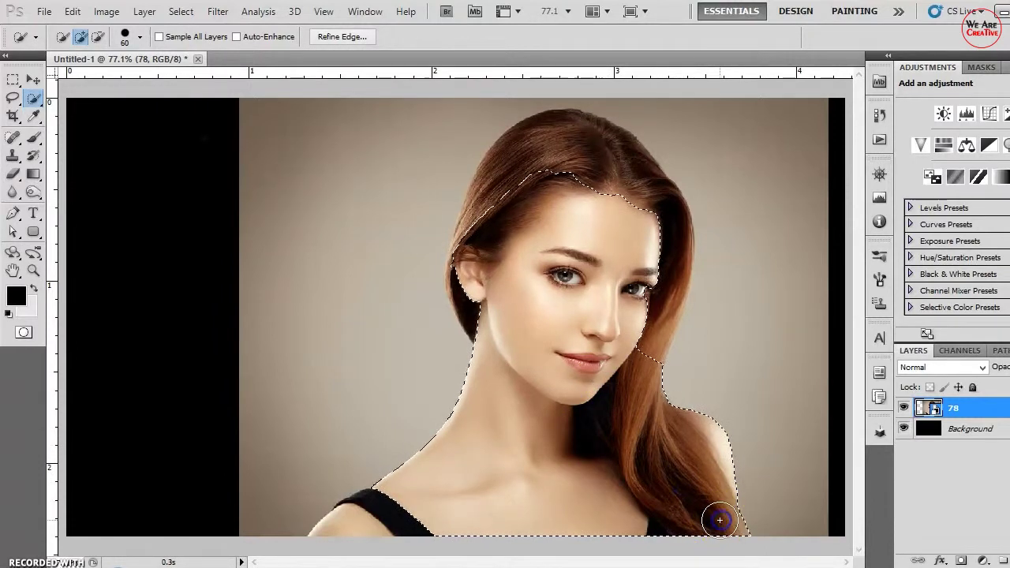
pyautogui.moveTo(523, 544)
pyautogui.mouseDown()
pyautogui.moveTo(418, 500)
pyautogui.moveTo(480, 300)
pyautogui.moveTo(467, 266)
pyautogui.mouseUp()
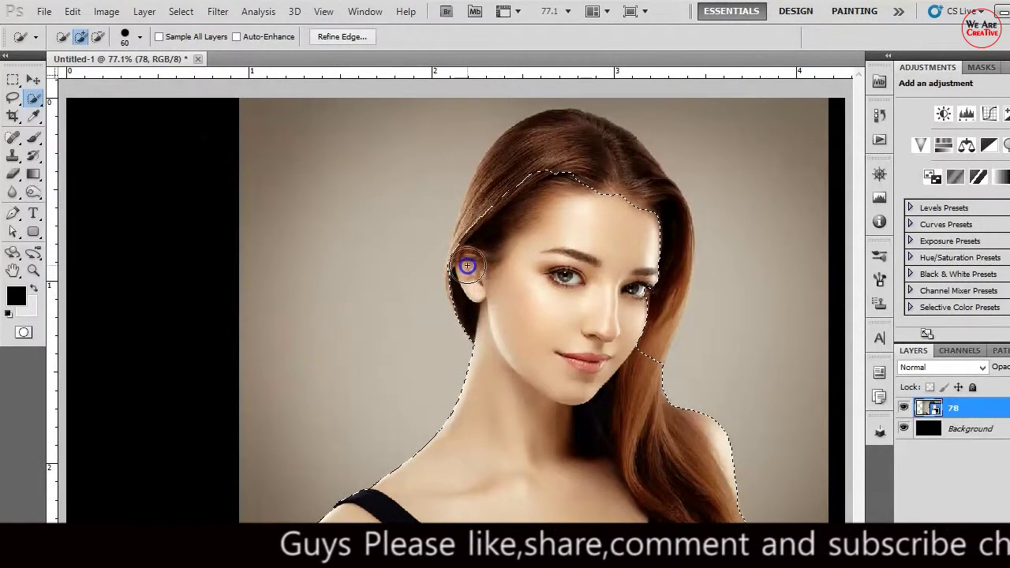
# Refine the selection around the ear and hair top, then copy her to Layer 1.
pyautogui.moveTo(467, 266)
pyautogui.mouseDown()
pyautogui.moveTo(470, 296)
pyautogui.moveTo(538, 150)
pyautogui.mouseUp()
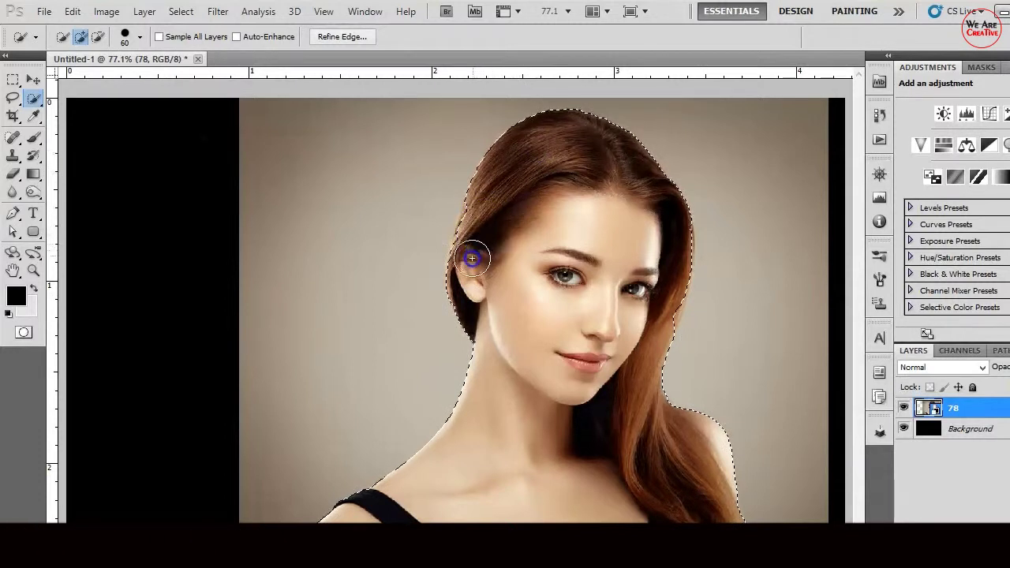
pyautogui.moveTo(471, 255)
pyautogui.mouseDown()
pyautogui.moveTo(486, 204)
pyautogui.moveTo(470, 256)
pyautogui.mouseUp()
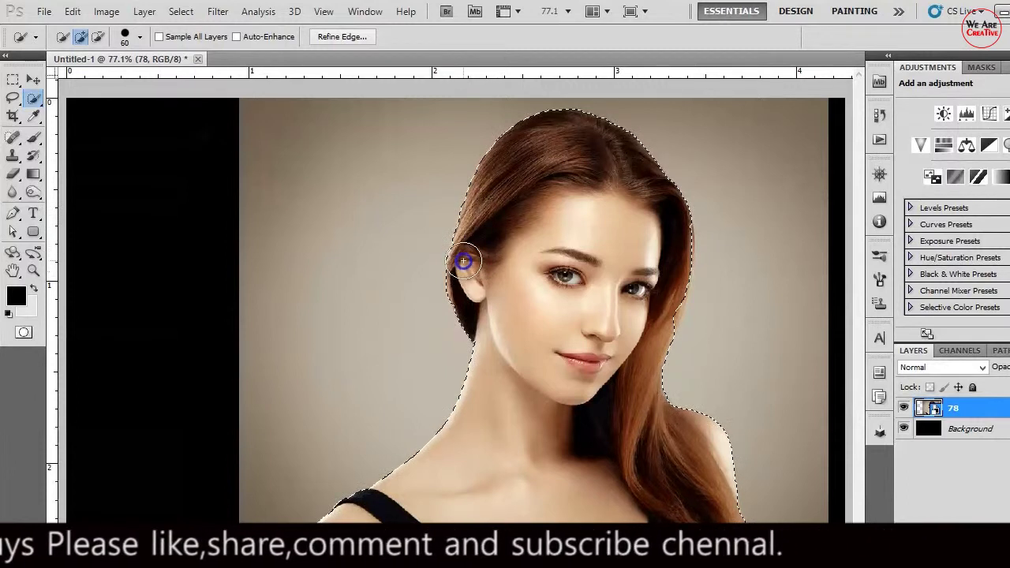
pyautogui.moveTo(470, 256); pyautogui.dragTo(464, 257)
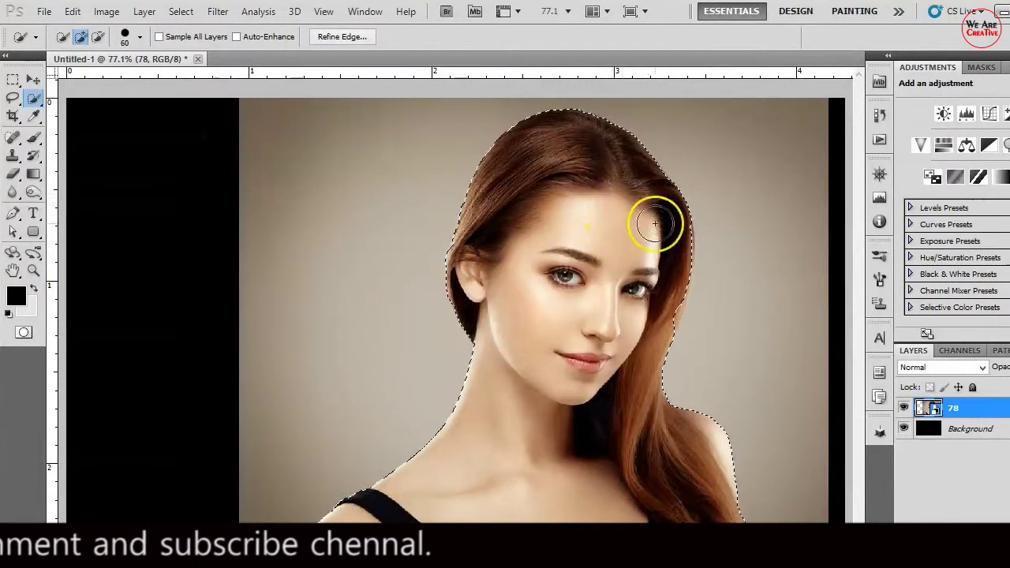
pyautogui.moveTo(667, 213); pyautogui.dragTo(674, 234)
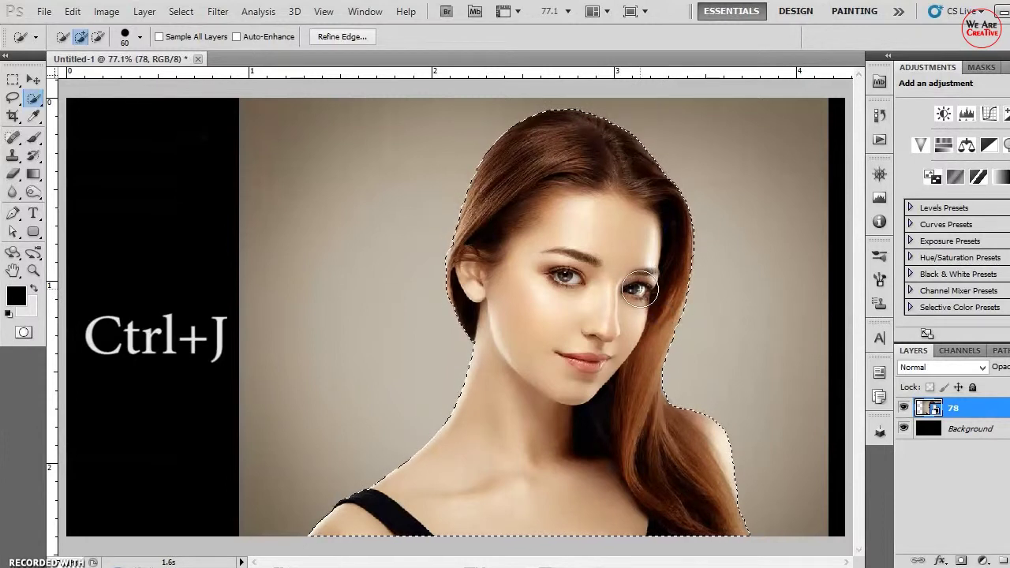
pyautogui.moveTo(491, 177); pyautogui.dragTo(501, 187)
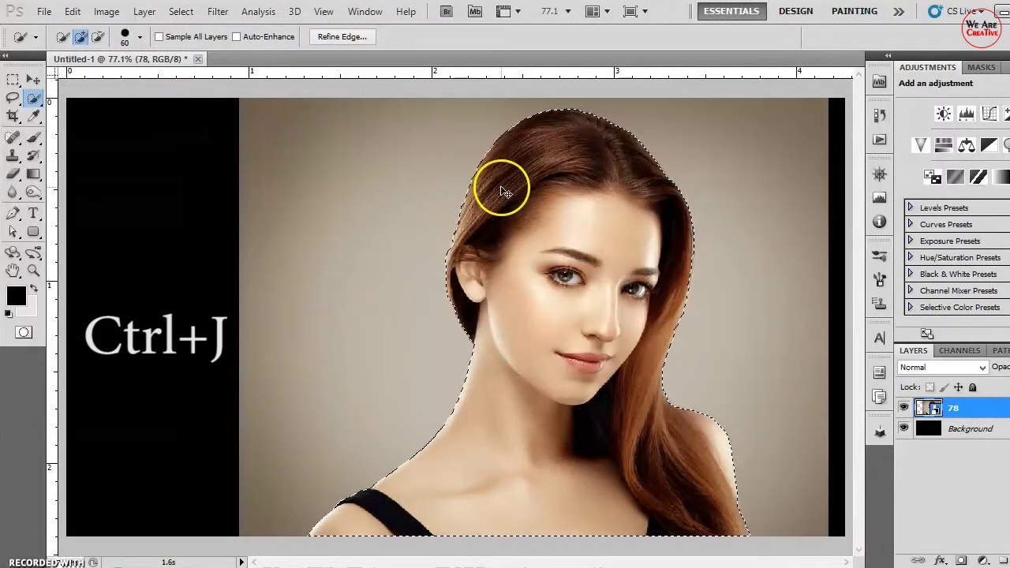
pyautogui.hotkey('ctrl', 'j')
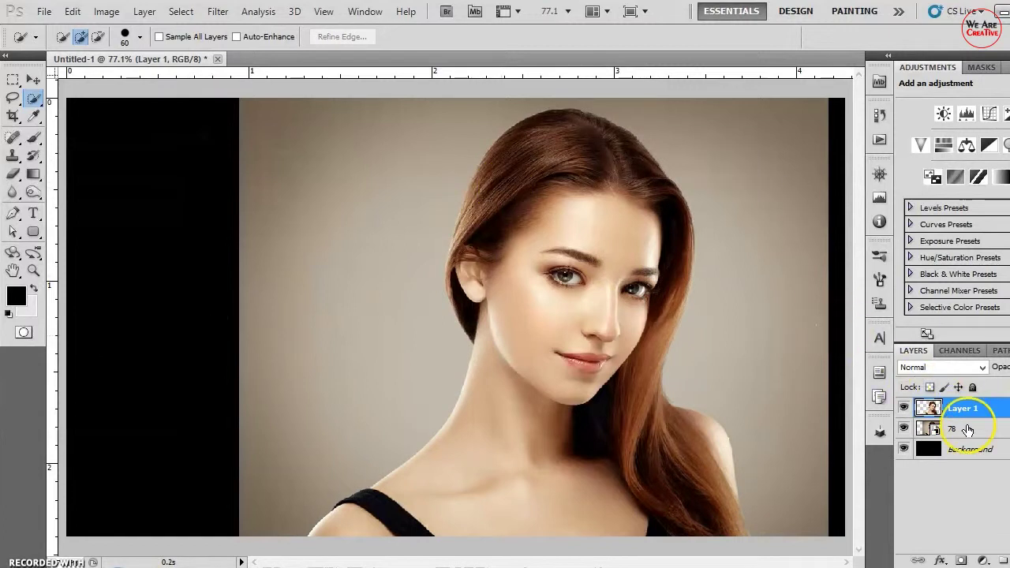
# Delete the original photo layer 78 and nudge the cut-out woman slightly right.
pyautogui.click(967, 430)
pyautogui.press('Delete')
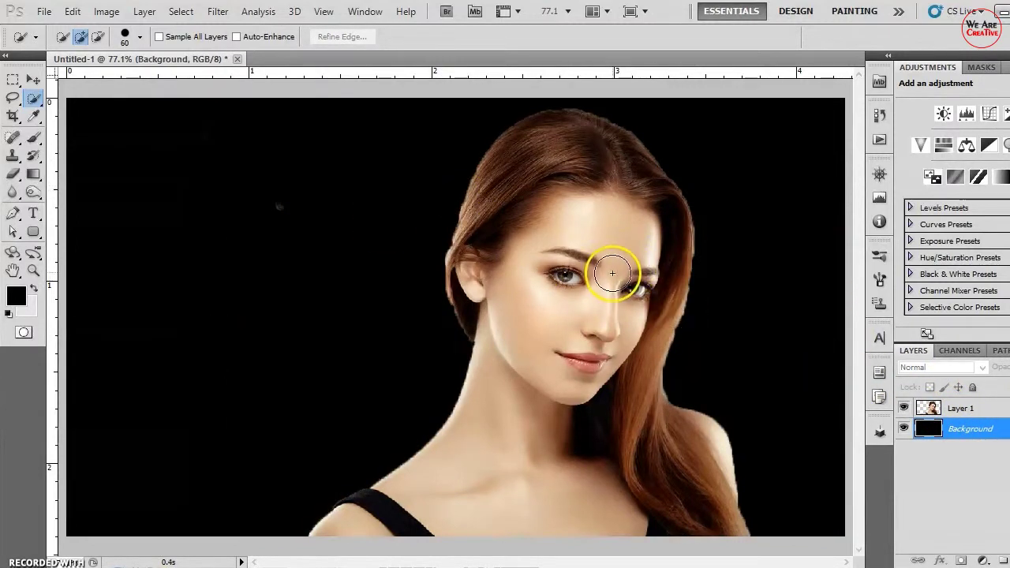
pyautogui.click(34, 83)
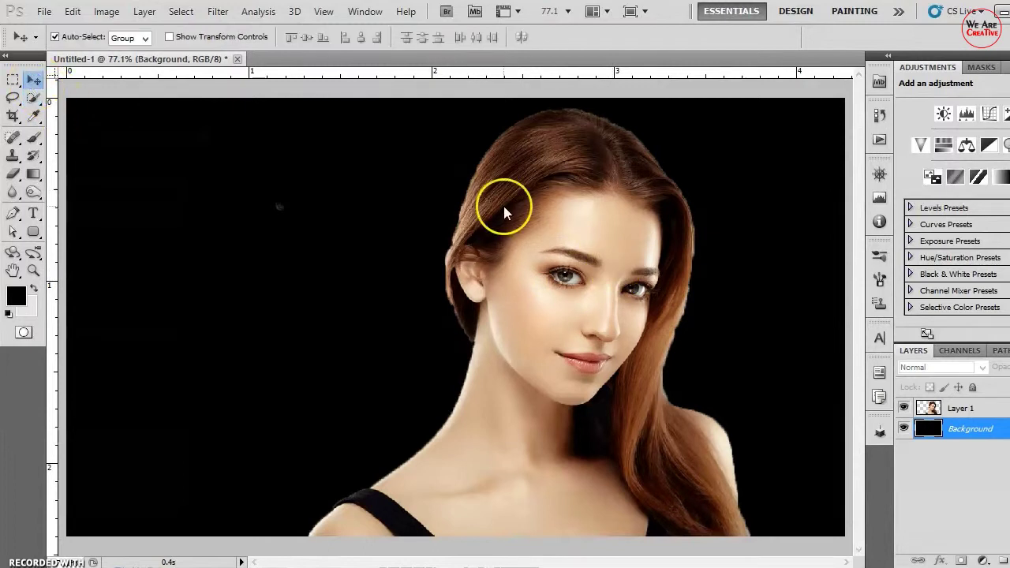
pyautogui.moveTo(505, 212); pyautogui.dragTo(516, 211)
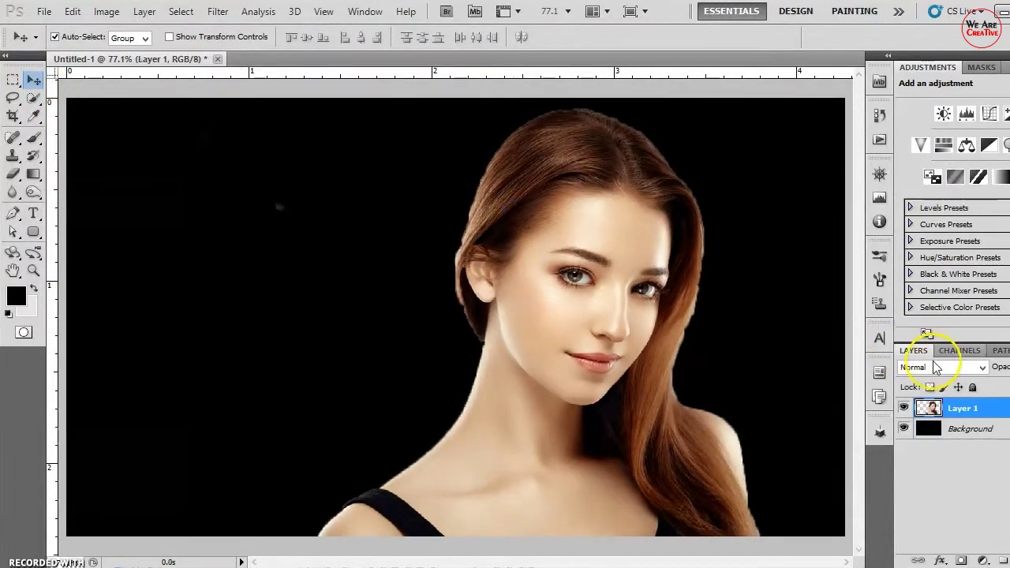
# Duplicate Layer 1 as Layer 1 copy and make Layer 1 the active layer.
pyautogui.hotkey('ctrl', 'j')
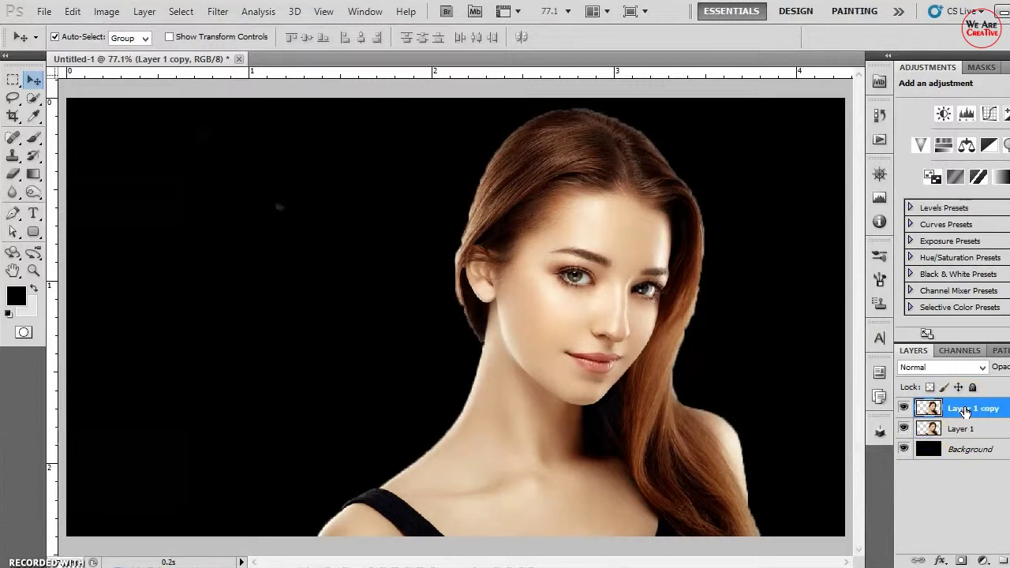
pyautogui.click(960, 432)
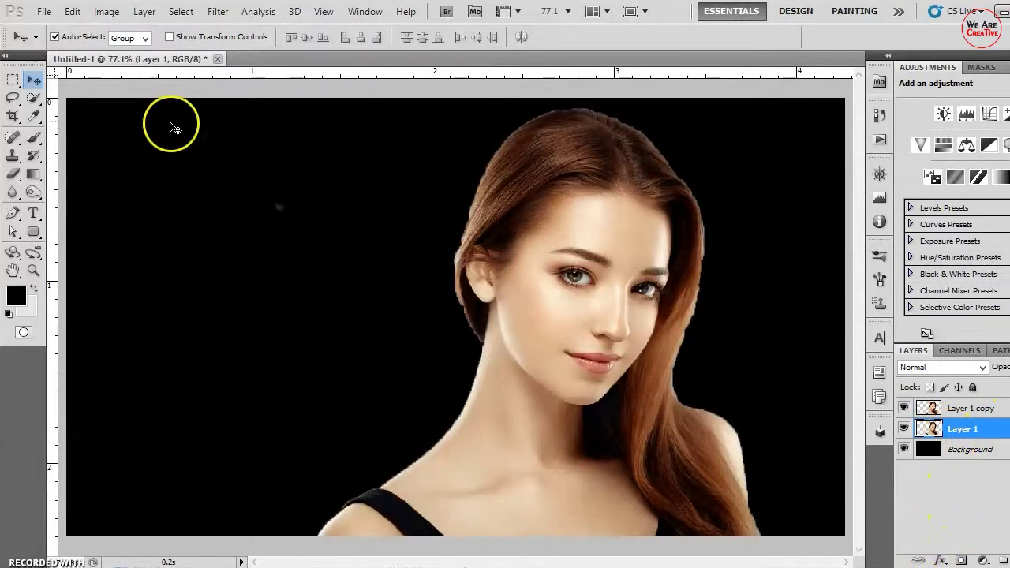
pyautogui.click(218, 12)
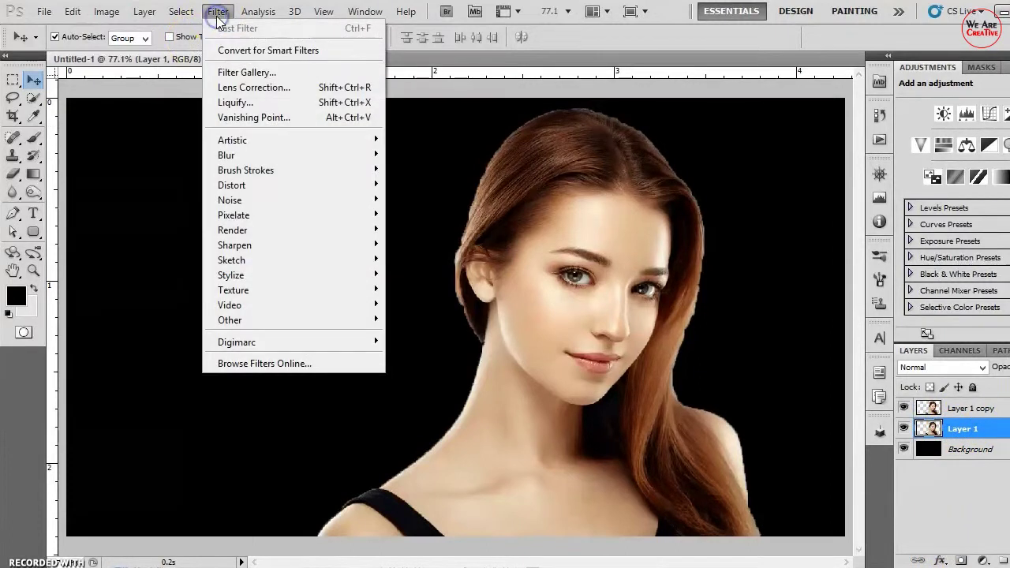
# In Liquify, warp the hair, forehead and crown into long streaks toward the left.
pyautogui.click(245, 103)
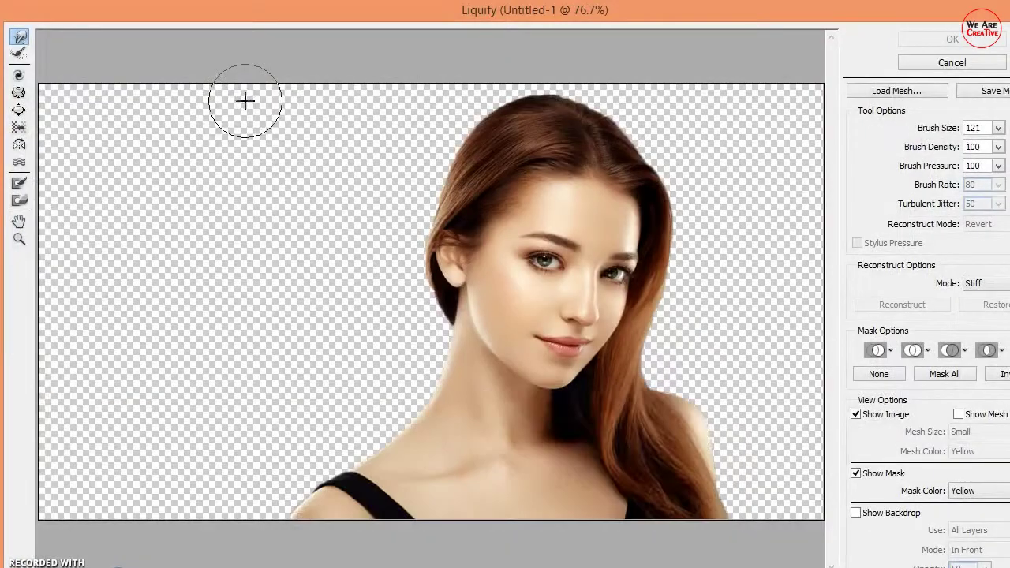
pyautogui.moveTo(564, 236)
pyautogui.mouseDown()
pyautogui.moveTo(527, 194)
pyautogui.moveTo(284, 185)
pyautogui.mouseUp()
pyautogui.moveTo(524, 151); pyautogui.dragTo(208, 158)
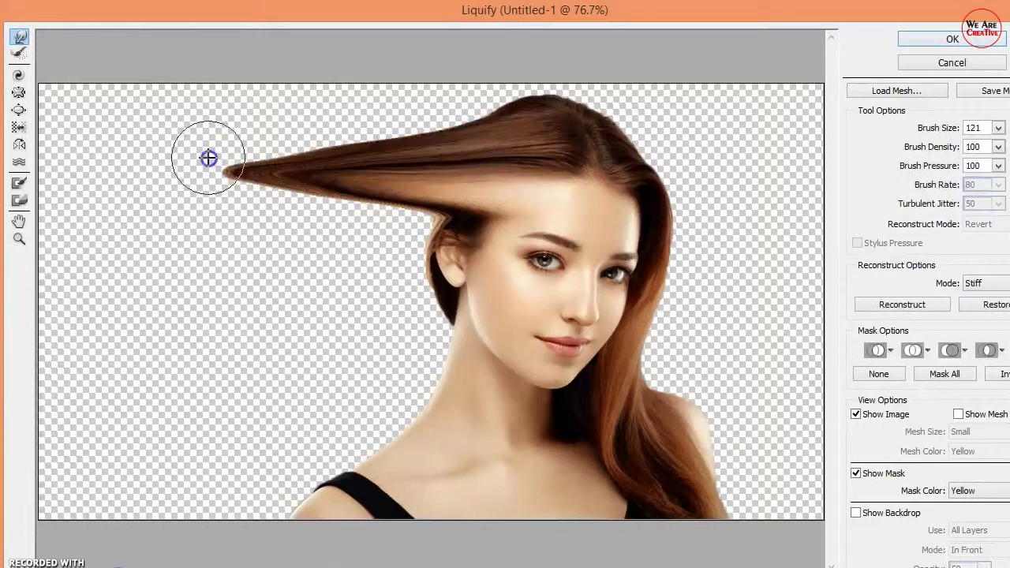
pyautogui.moveTo(531, 216); pyautogui.dragTo(321, 221)
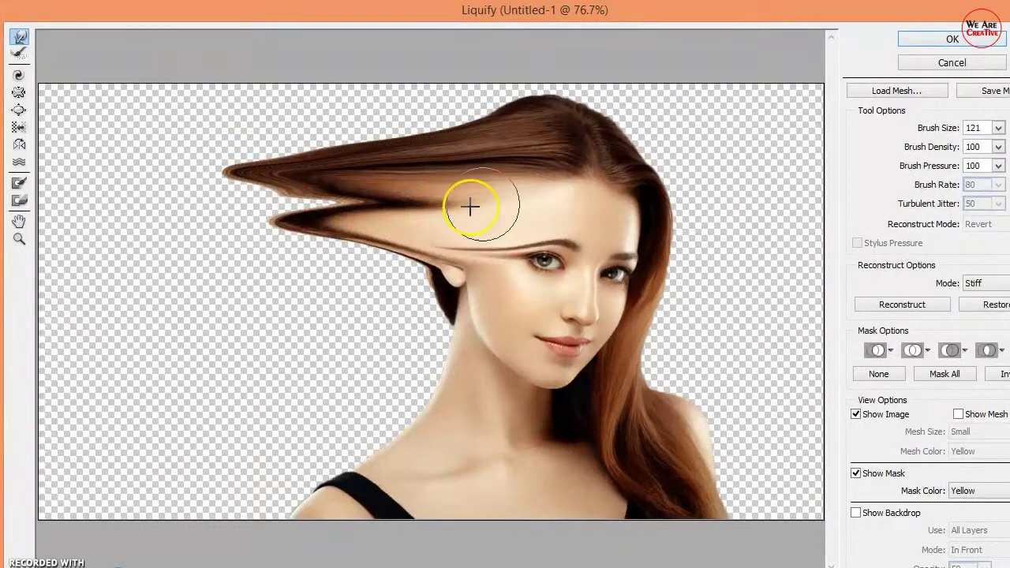
pyautogui.moveTo(466, 208); pyautogui.dragTo(302, 189)
pyautogui.moveTo(573, 232); pyautogui.dragTo(418, 228)
pyautogui.moveTo(513, 137); pyautogui.dragTo(243, 142)
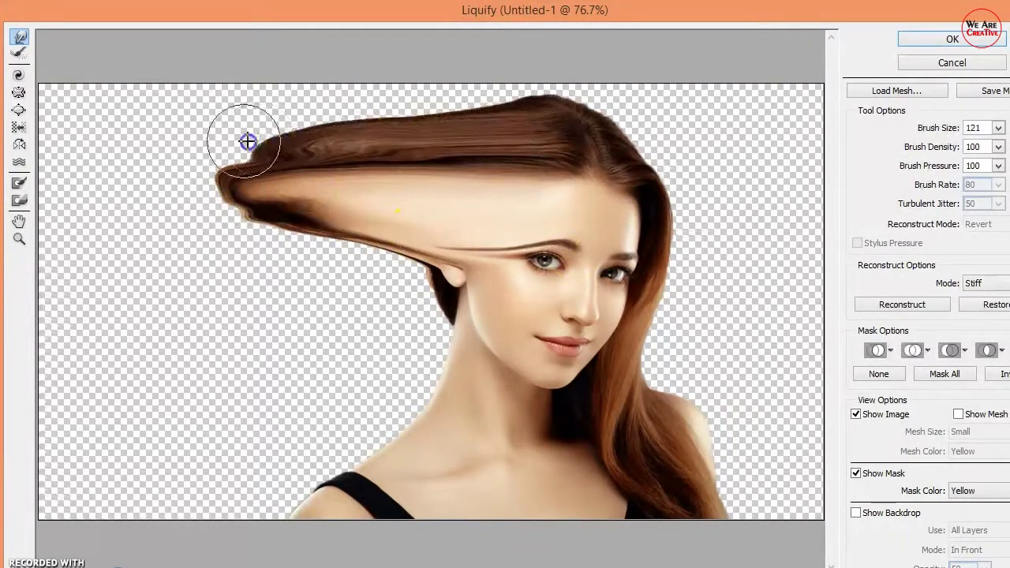
# Smear the cheek, jaw, chin and upper neck leftward, blending them into the face mass.
pyautogui.moveTo(504, 292); pyautogui.dragTo(199, 277)
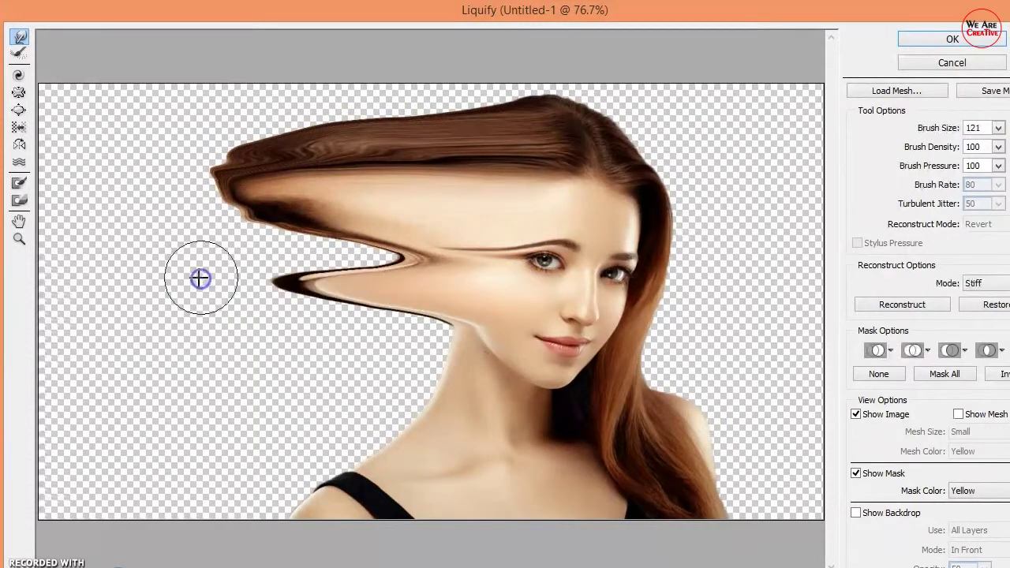
pyautogui.moveTo(479, 340)
pyautogui.mouseDown()
pyautogui.moveTo(417, 260)
pyautogui.moveTo(218, 232)
pyautogui.moveTo(284, 209)
pyautogui.mouseUp()
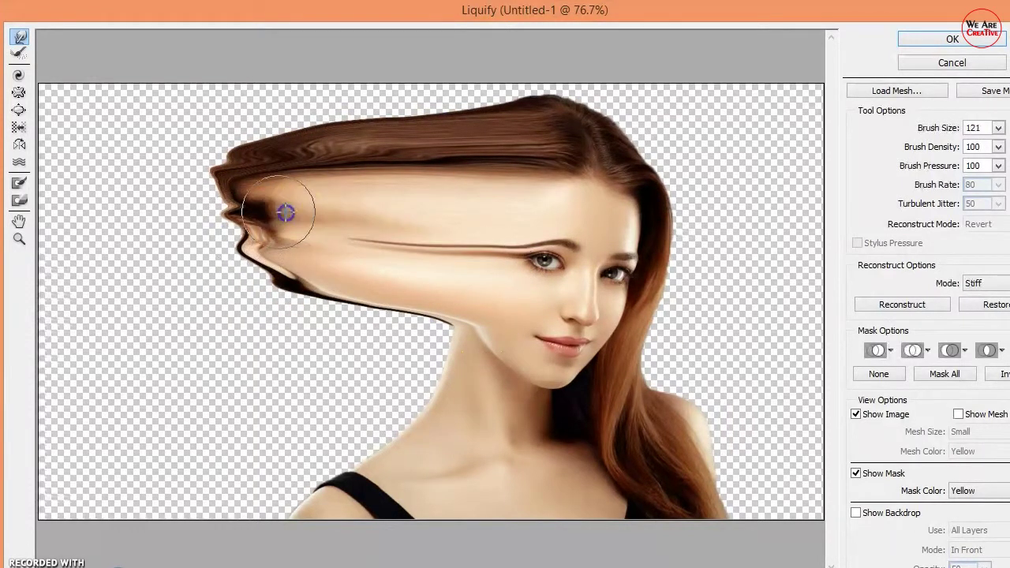
pyautogui.moveTo(428, 341); pyautogui.dragTo(258, 314)
pyautogui.moveTo(397, 295); pyautogui.dragTo(230, 295)
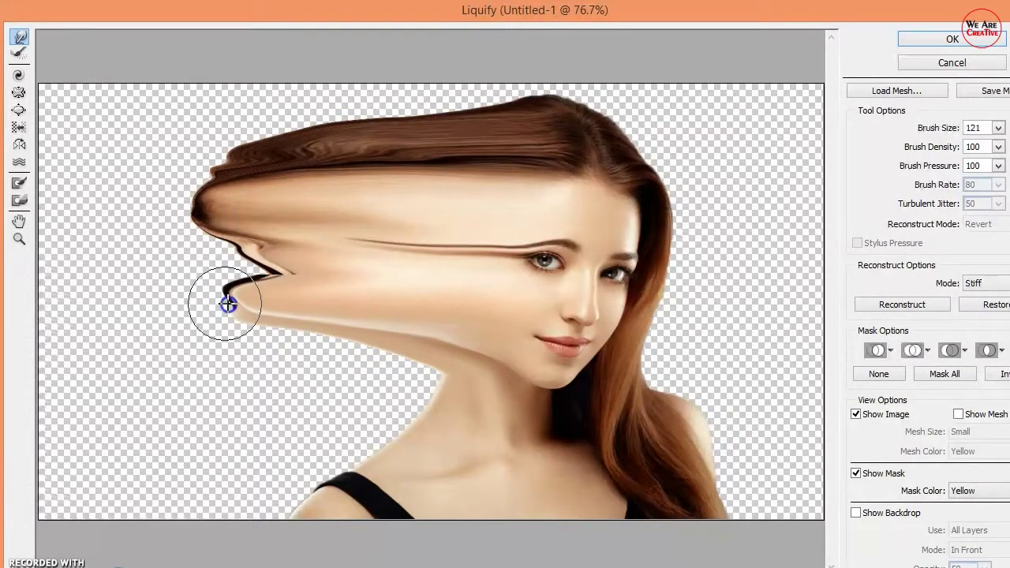
pyautogui.moveTo(341, 266); pyautogui.dragTo(192, 266)
pyautogui.moveTo(514, 388); pyautogui.dragTo(200, 360)
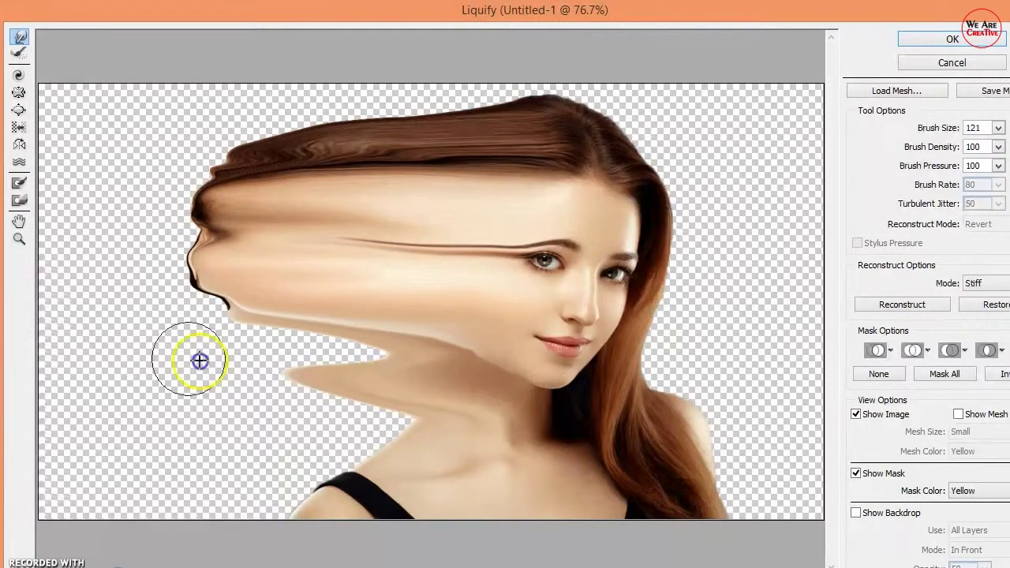
pyautogui.moveTo(470, 344); pyautogui.dragTo(271, 350)
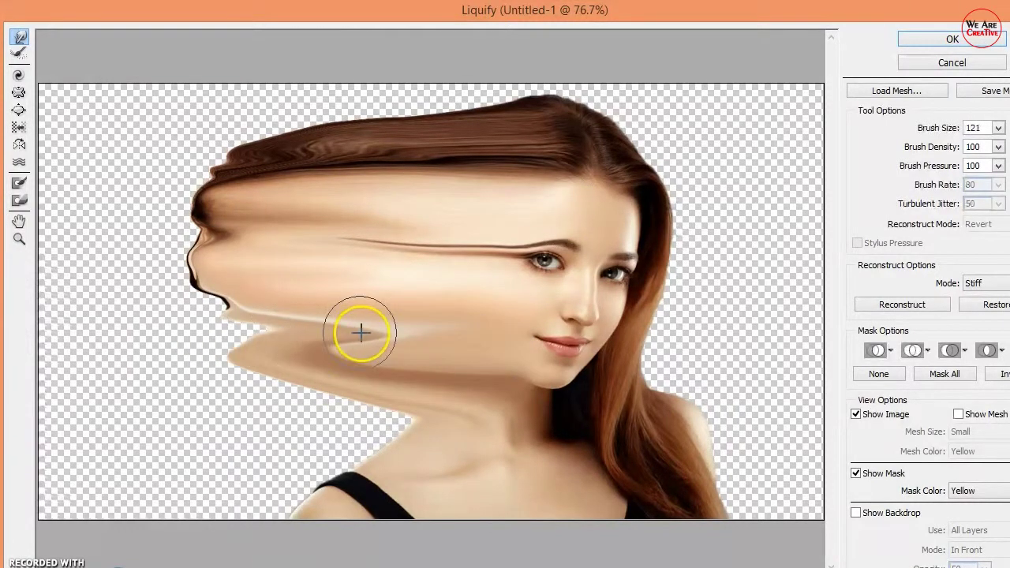
pyautogui.moveTo(361, 332); pyautogui.dragTo(204, 317)
pyautogui.moveTo(460, 383); pyautogui.dragTo(201, 379)
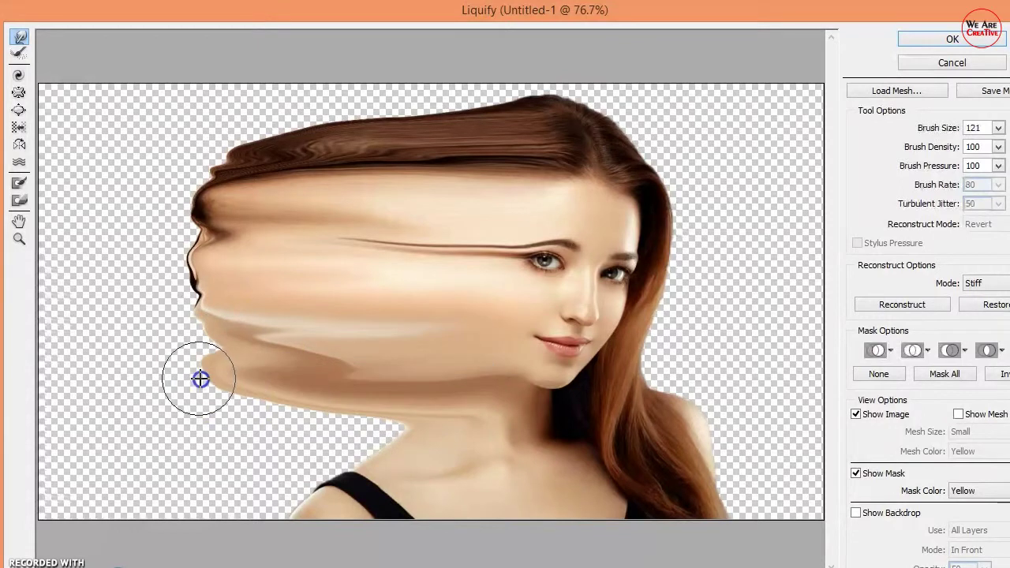
# Pull the lower neck and shirt strap left, curving the strap down at the edge.
pyautogui.moveTo(460, 436); pyautogui.dragTo(192, 409)
pyautogui.moveTo(449, 413); pyautogui.dragTo(221, 399)
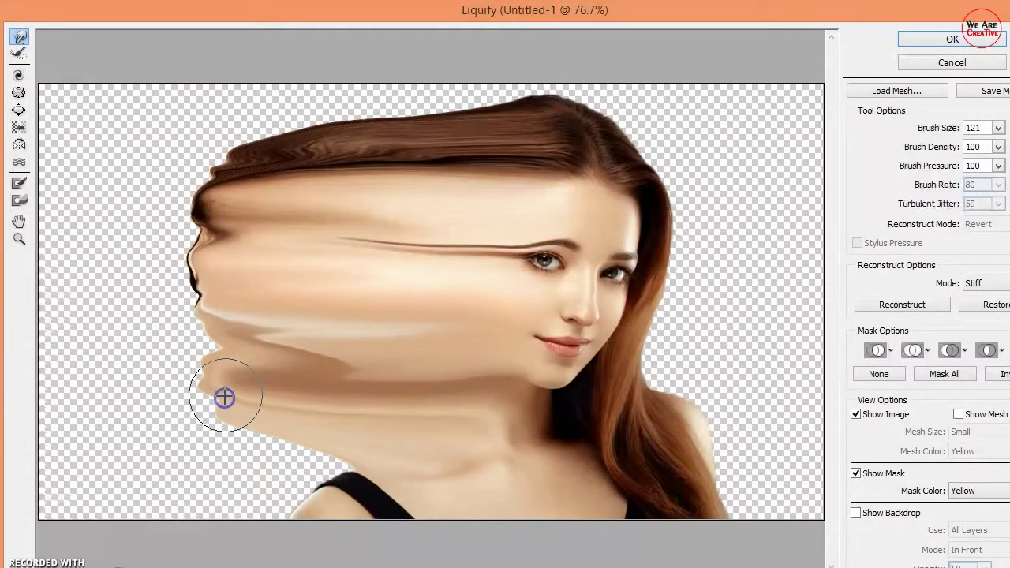
pyautogui.moveTo(394, 352); pyautogui.dragTo(208, 374)
pyautogui.moveTo(371, 489)
pyautogui.mouseDown()
pyautogui.moveTo(258, 464)
pyautogui.moveTo(322, 509)
pyautogui.moveTo(176, 497)
pyautogui.mouseUp()
pyautogui.moveTo(198, 424)
pyautogui.mouseDown()
pyautogui.moveTo(212, 483)
pyautogui.moveTo(170, 503)
pyautogui.mouseUp()
pyautogui.moveTo(261, 166); pyautogui.dragTo(204, 158)
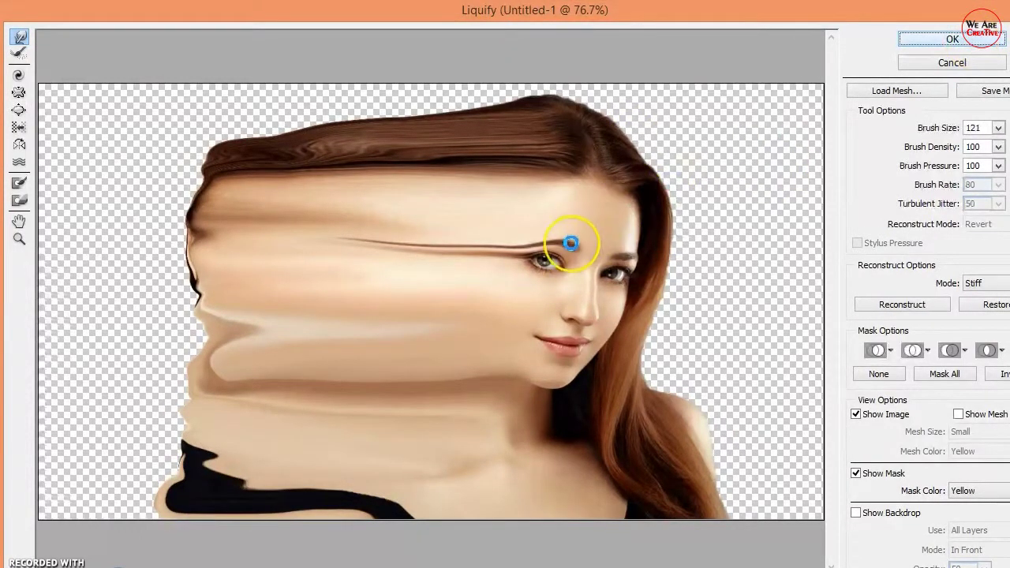
# Apply the Liquify warp and hide Layer 1 behind an inverted black layer mask.
pyautogui.press('Return')
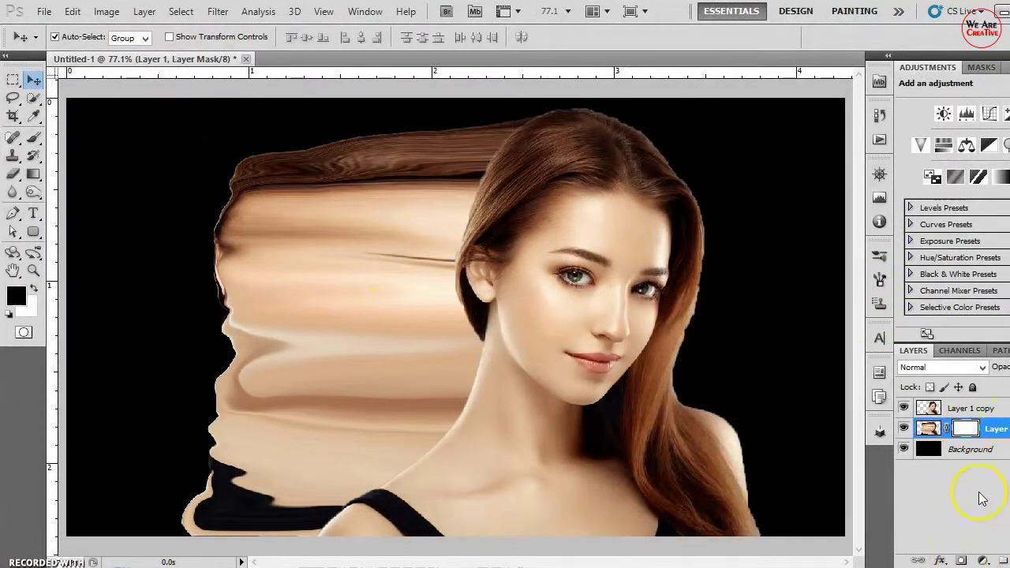
pyautogui.hotkey('ctrl', 'i')
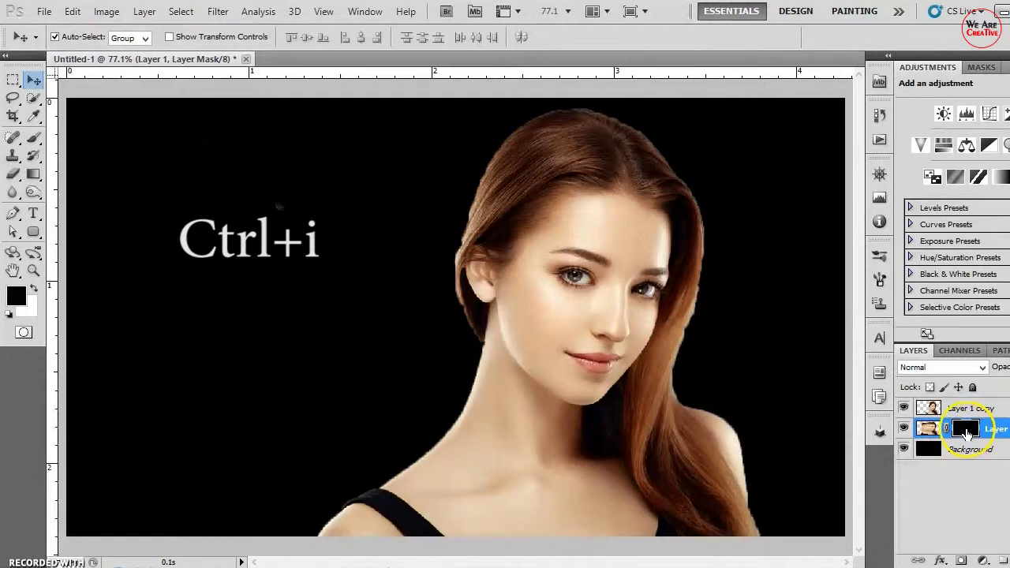
pyautogui.click(979, 409)
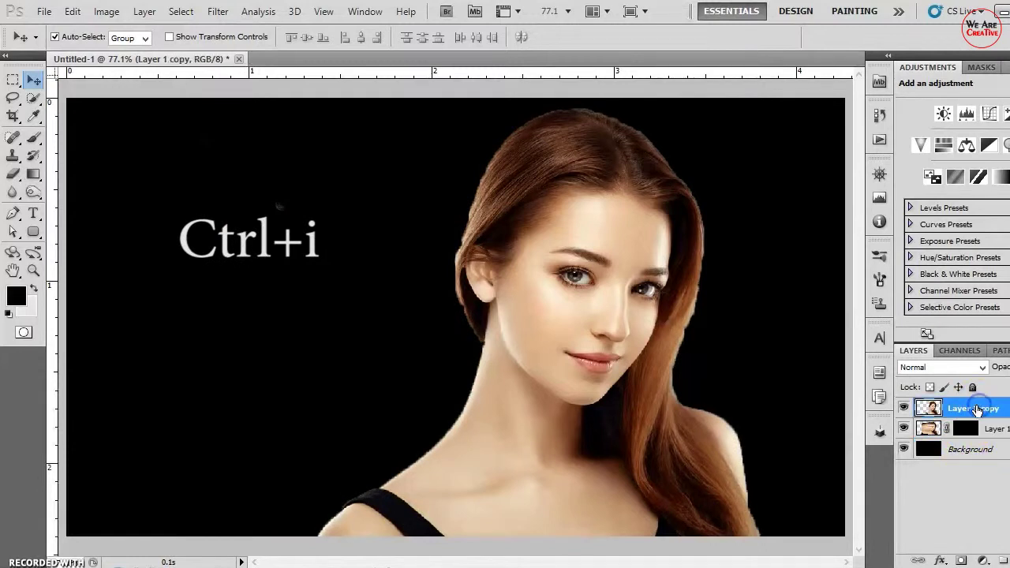
pyautogui.click(34, 138)
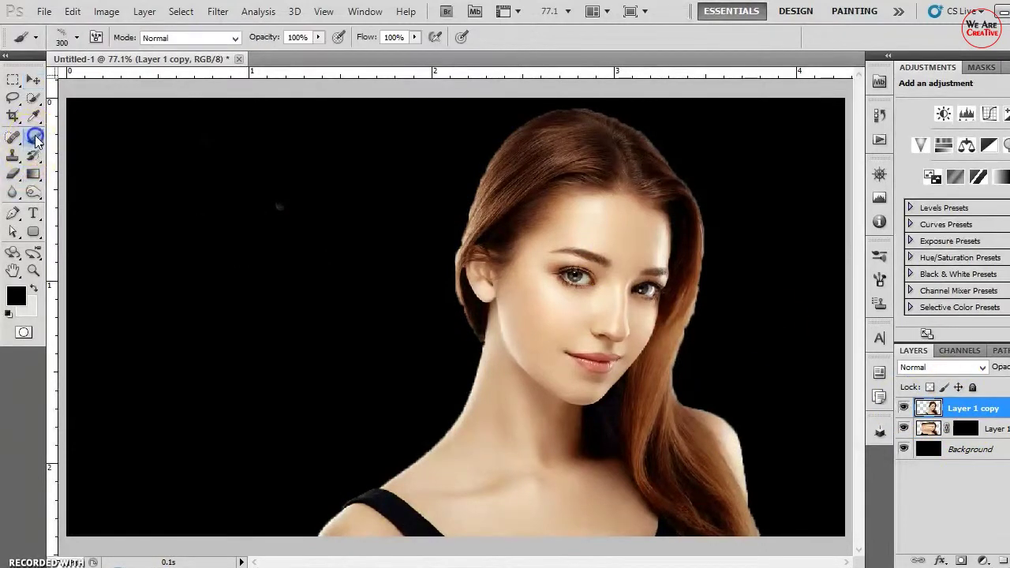
# Choose the Dispersion 20 brush preset at 300 px from the Brush Preset picker.
pyautogui.click(77, 38)
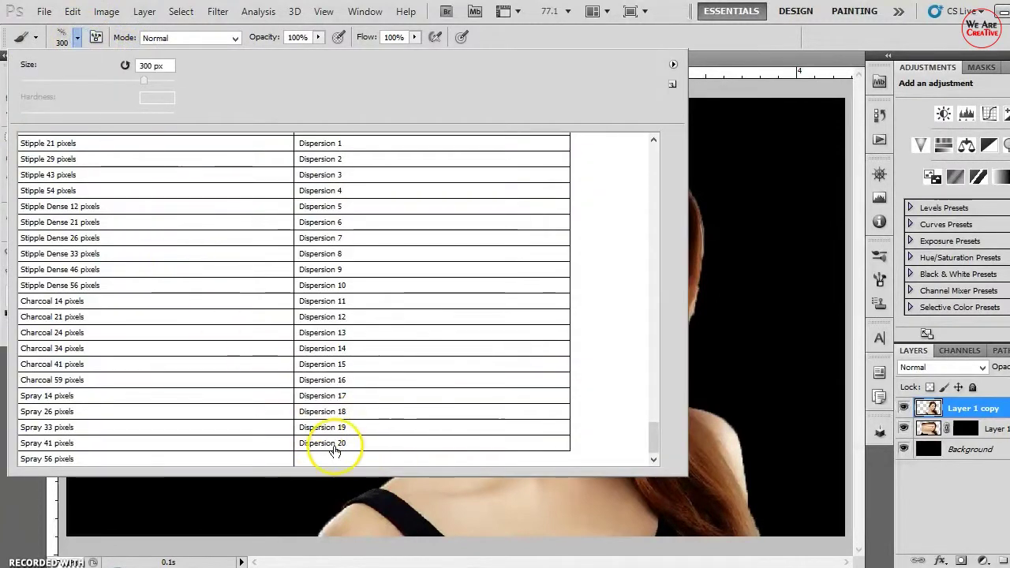
pyautogui.click(78, 39)
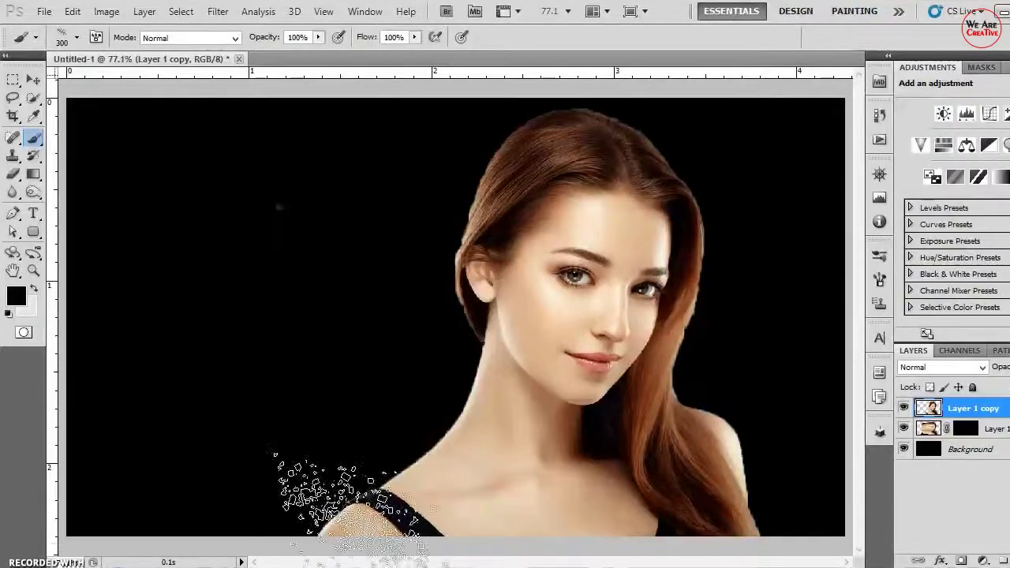
# Erase Layer 1 copy's hair top, ear and neck into particles with the Dispersion eraser.
pyautogui.click(12, 172)
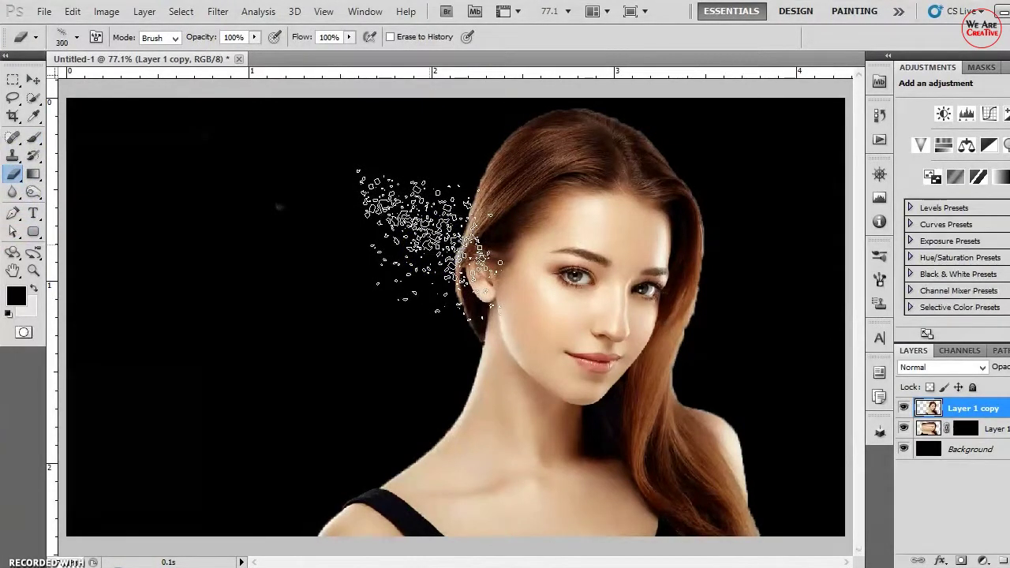
pyautogui.moveTo(428, 244); pyautogui.dragTo(456, 194)
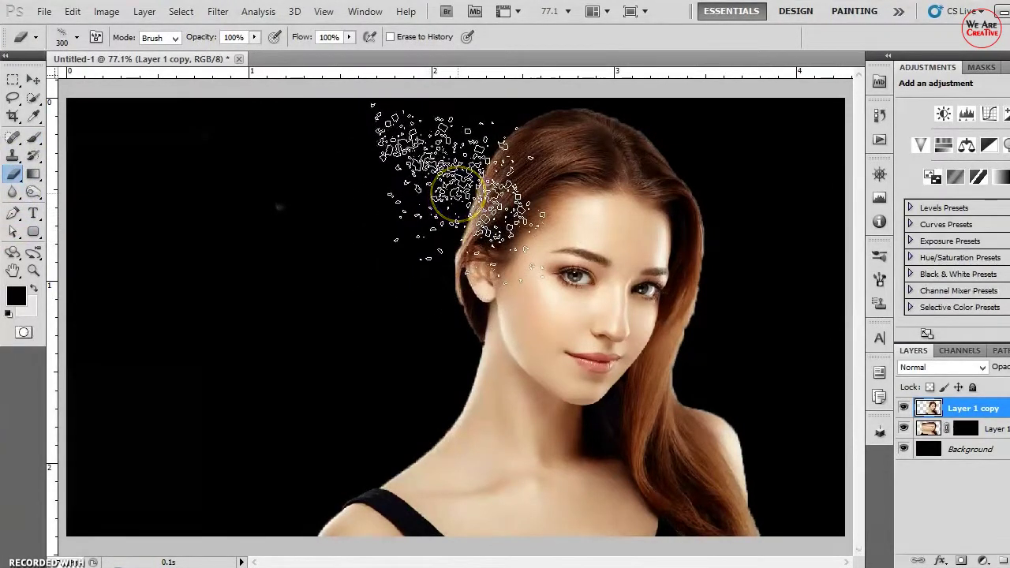
pyautogui.moveTo(454, 185); pyautogui.dragTo(492, 129)
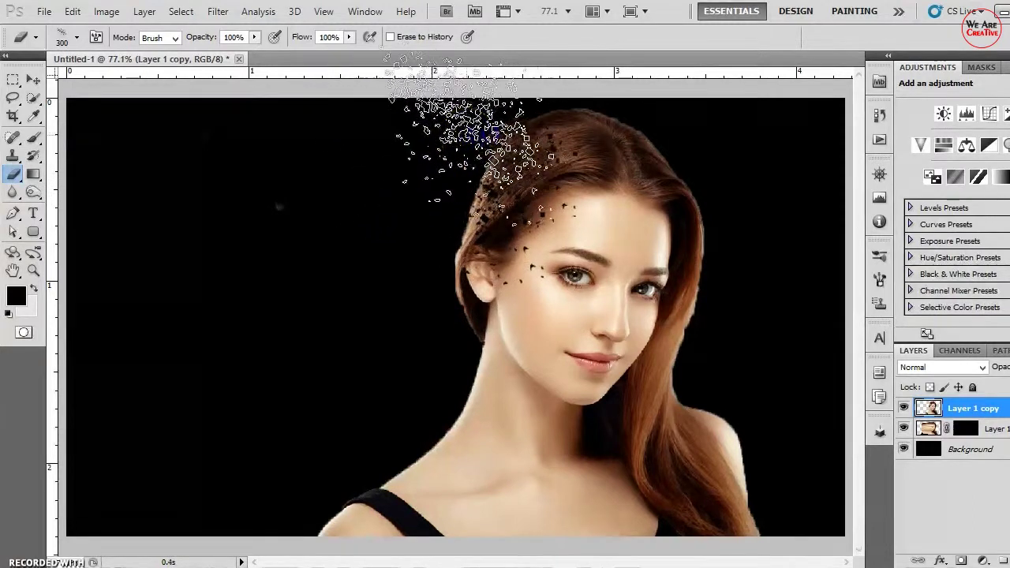
pyautogui.click(349, 296)
pyautogui.moveTo(350, 296)
pyautogui.mouseDown()
pyautogui.moveTo(413, 315)
pyautogui.moveTo(446, 272)
pyautogui.moveTo(408, 401)
pyautogui.moveTo(428, 414)
pyautogui.moveTo(440, 309)
pyautogui.mouseUp()
pyautogui.click(334, 446)
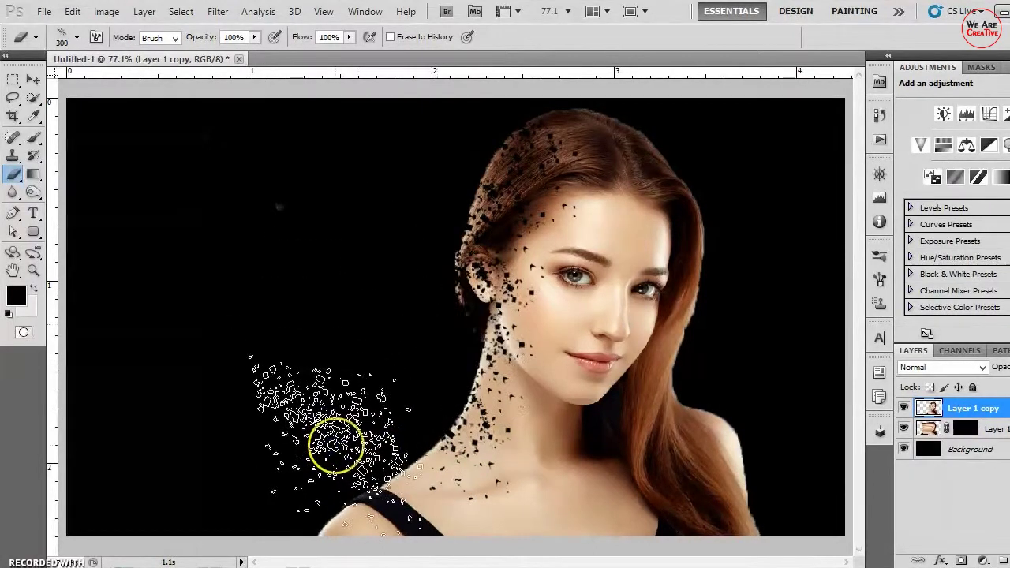
pyautogui.moveTo(334, 447)
pyautogui.mouseDown()
pyautogui.moveTo(367, 421)
pyautogui.moveTo(377, 349)
pyautogui.moveTo(447, 244)
pyautogui.moveTo(421, 304)
pyautogui.moveTo(311, 281)
pyautogui.mouseUp()
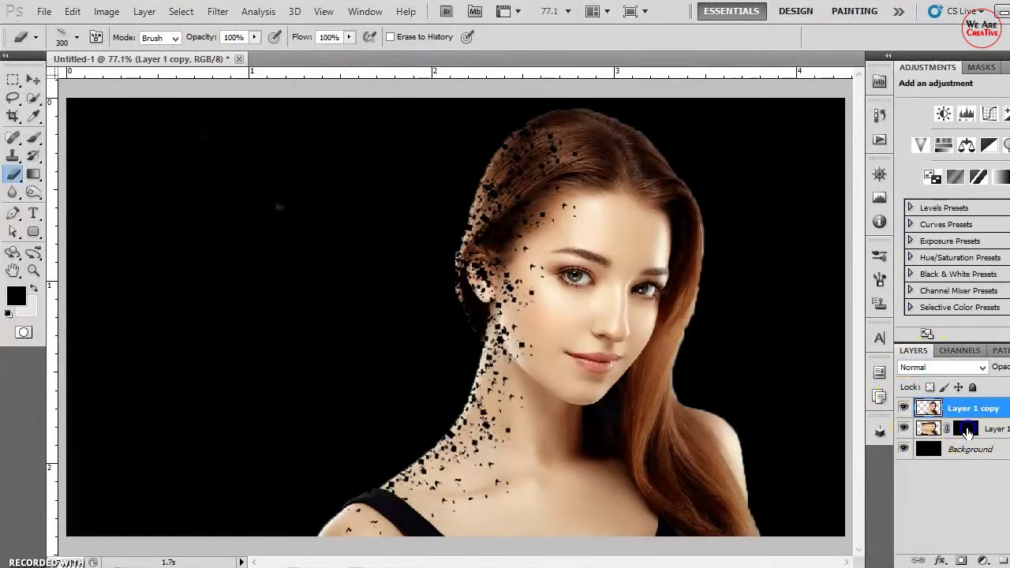
# On Layer 1's mask, paint white particles left of the neck and across the lower area.
pyautogui.click(967, 433)
pyautogui.moveTo(501, 361)
pyautogui.mouseDown()
pyautogui.moveTo(372, 338)
pyautogui.moveTo(387, 354)
pyautogui.moveTo(252, 282)
pyautogui.moveTo(439, 297)
pyautogui.moveTo(397, 247)
pyautogui.moveTo(328, 272)
pyautogui.moveTo(266, 408)
pyautogui.moveTo(345, 401)
pyautogui.moveTo(354, 309)
pyautogui.moveTo(337, 293)
pyautogui.mouseUp()
pyautogui.press(']')
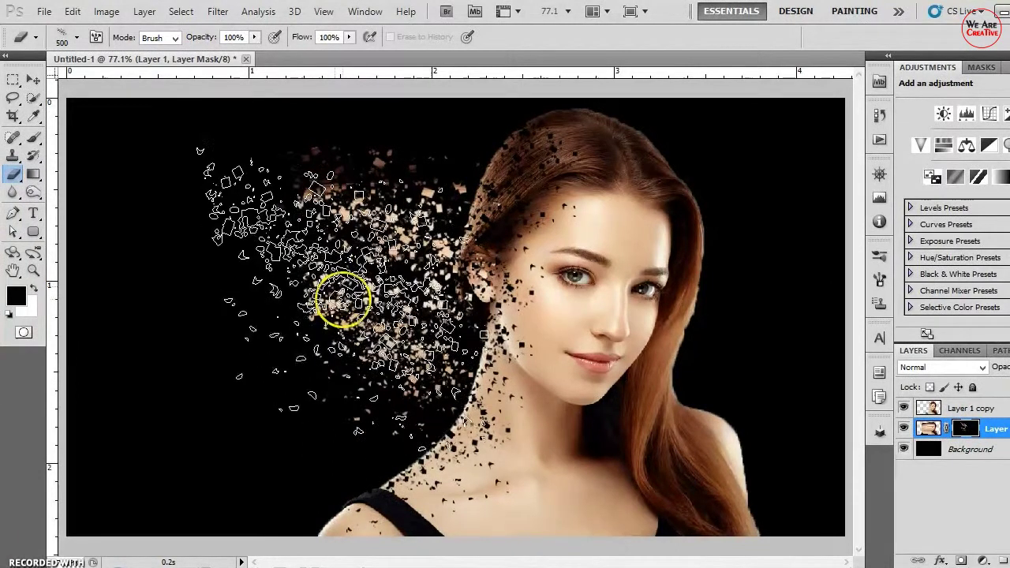
pyautogui.click(126, 446)
pyautogui.moveTo(126, 446)
pyautogui.mouseDown()
pyautogui.moveTo(198, 468)
pyautogui.moveTo(365, 460)
pyautogui.moveTo(371, 439)
pyautogui.moveTo(229, 390)
pyautogui.moveTo(281, 327)
pyautogui.moveTo(191, 316)
pyautogui.moveTo(493, 207)
pyautogui.moveTo(467, 209)
pyautogui.mouseUp()
# Reveal more particles near the ear, cheek and neck, then scatter more at lower left.
pyautogui.press('[')
pyautogui.press(']')
pyautogui.press('[')
pyautogui.press('[')
pyautogui.press('[')
pyautogui.moveTo(471, 203)
pyautogui.mouseDown()
pyautogui.moveTo(477, 254)
pyautogui.moveTo(408, 411)
pyautogui.mouseUp()
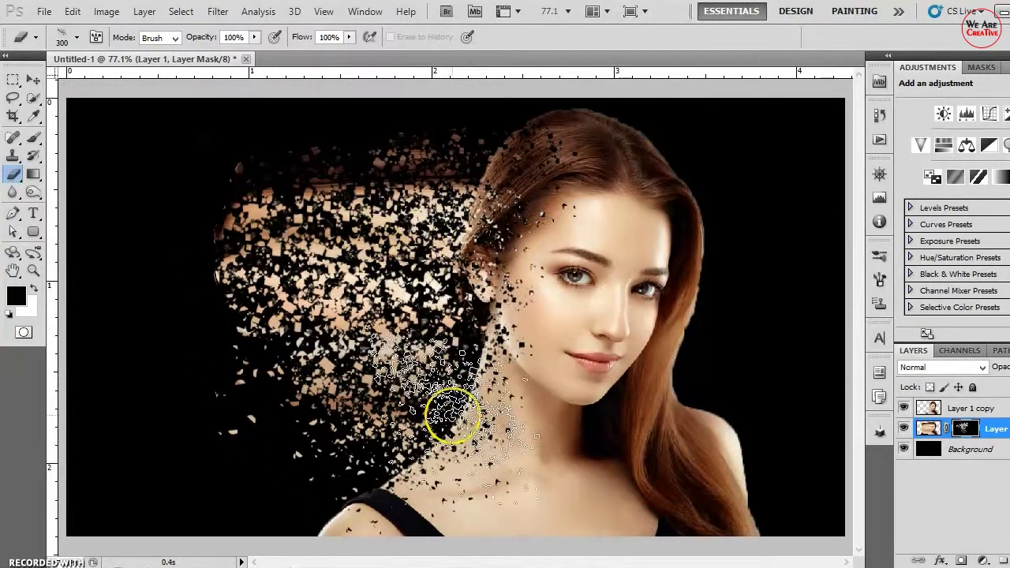
pyautogui.moveTo(409, 411)
pyautogui.mouseDown()
pyautogui.moveTo(325, 460)
pyautogui.moveTo(187, 444)
pyautogui.mouseUp()
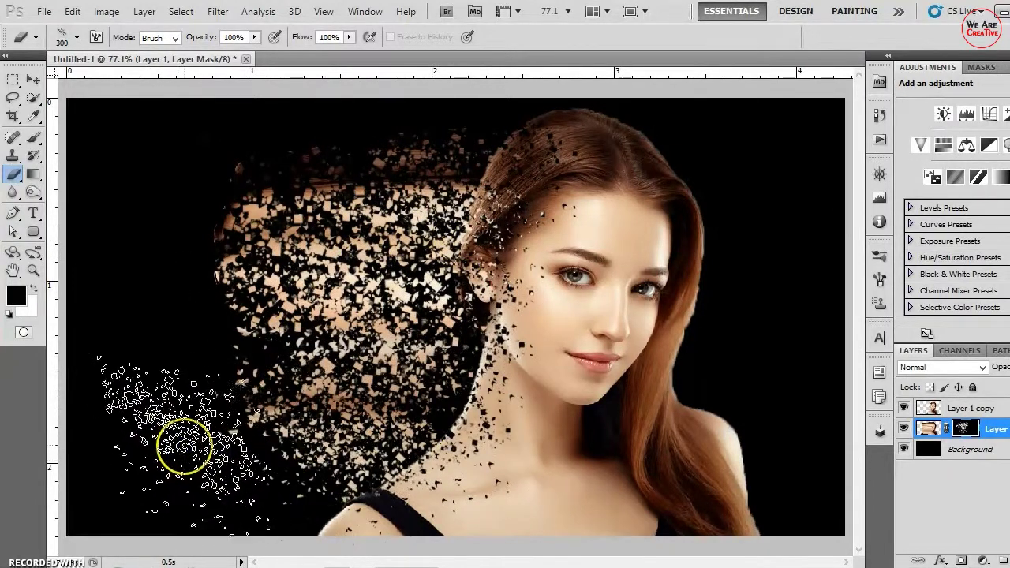
pyautogui.click(970, 408)
pyautogui.moveTo(327, 378); pyautogui.dragTo(164, 402)
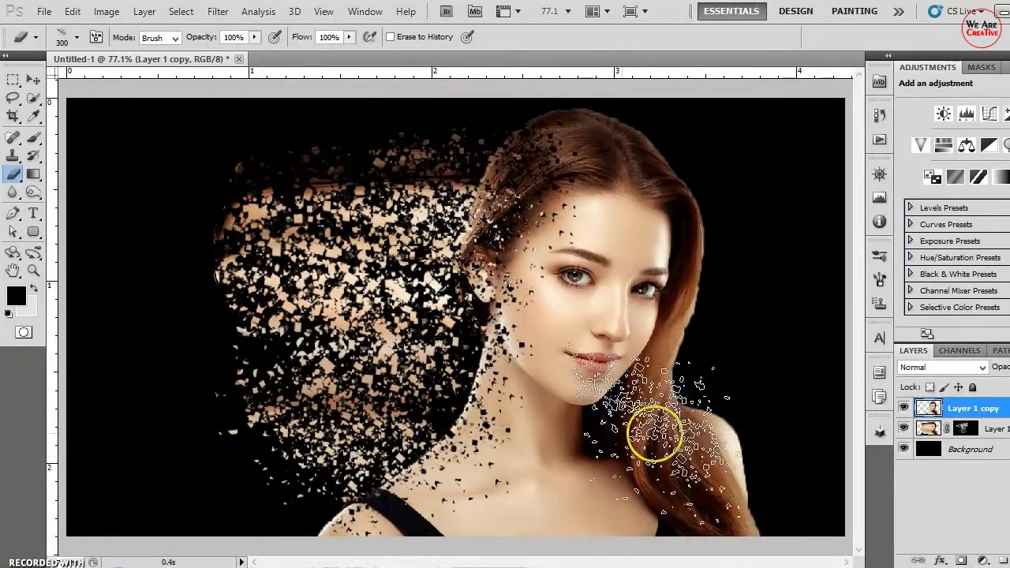
# Shrink the brush to 250 and dab extra particles around the lower neck and shoulder strap.
pyautogui.press('[')
pyautogui.press('[')
pyautogui.press('[')
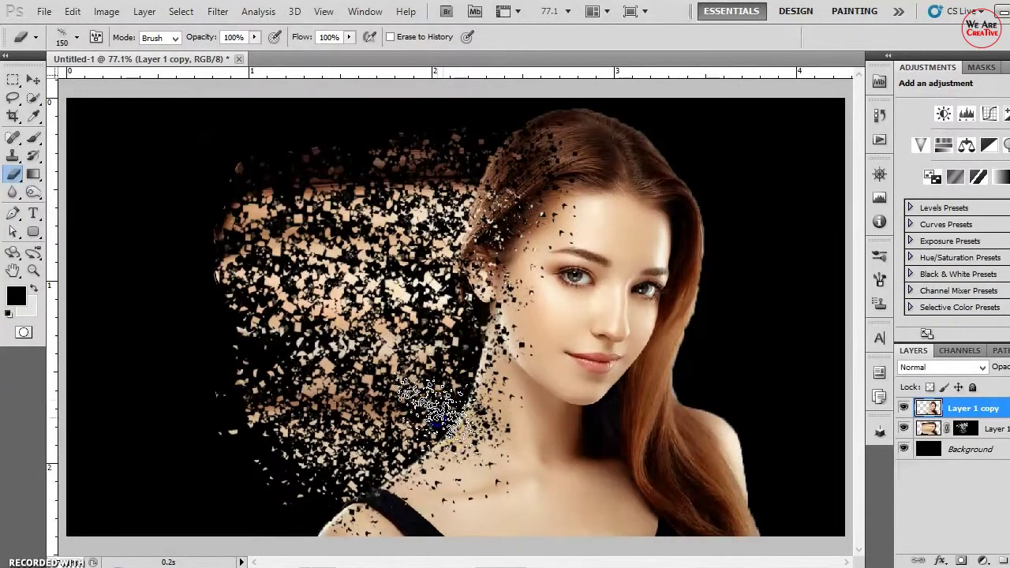
pyautogui.click(959, 428)
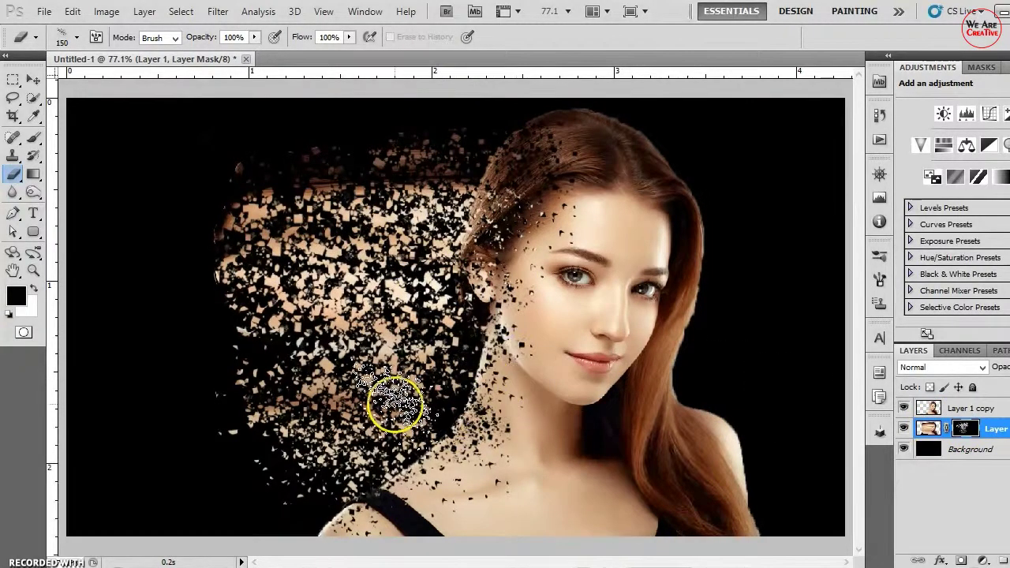
pyautogui.click(484, 350)
pyautogui.click(266, 276)
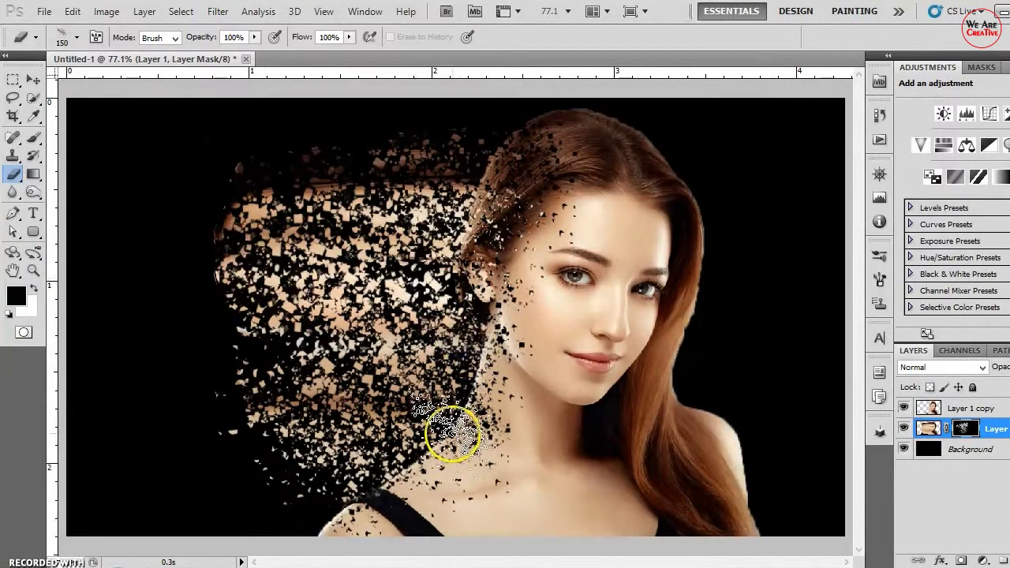
pyautogui.click(228, 265)
pyautogui.click(334, 465)
pyautogui.click(387, 492)
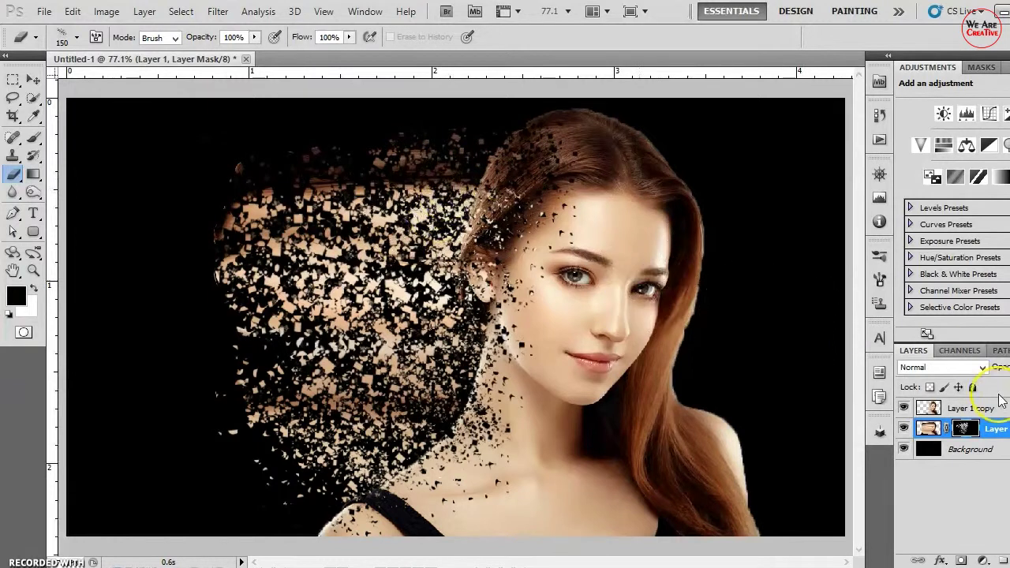
pyautogui.click(975, 408)
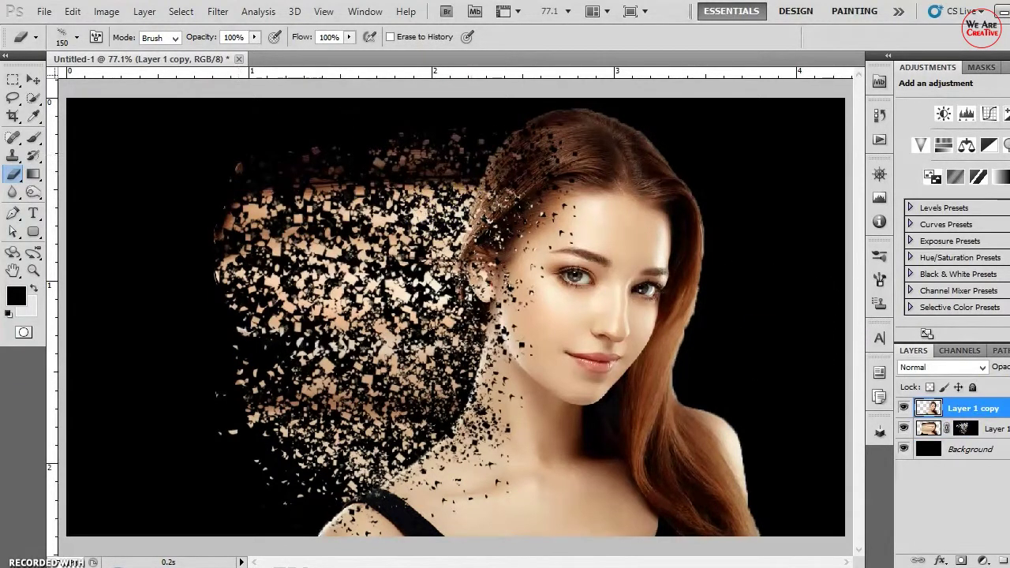
pyautogui.click(389, 387)
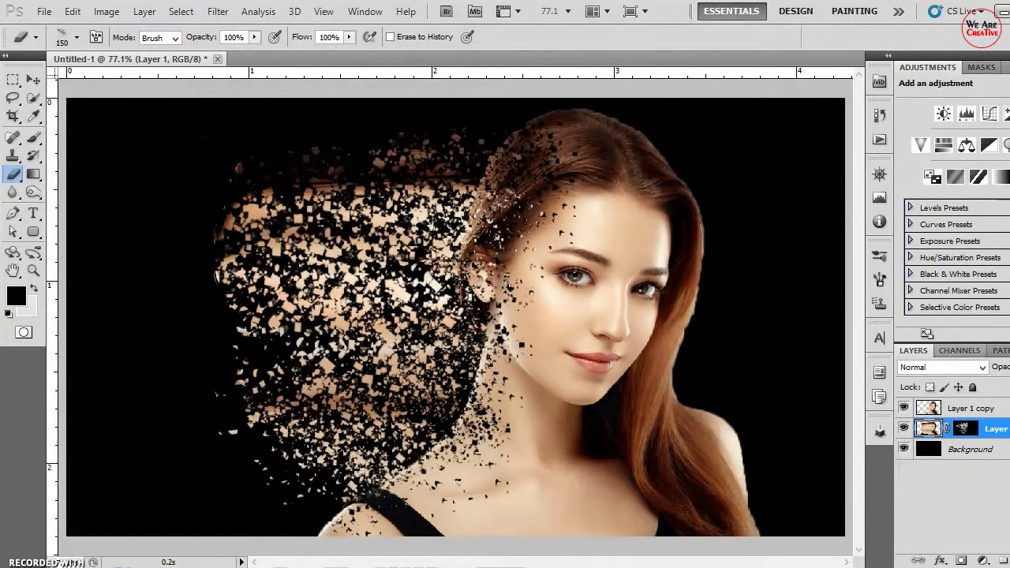
# Raise Layer 1's saturation to +22 via Hue/Saturation, leaving Hue at 0.
pyautogui.click(116, 14)
pyautogui.moveTo(131, 50)
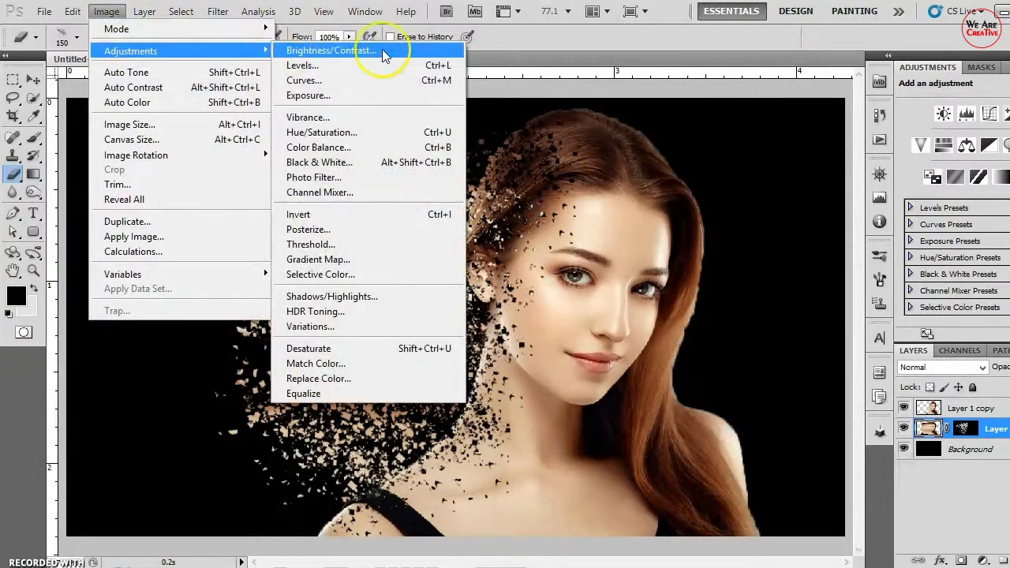
pyautogui.click(379, 133)
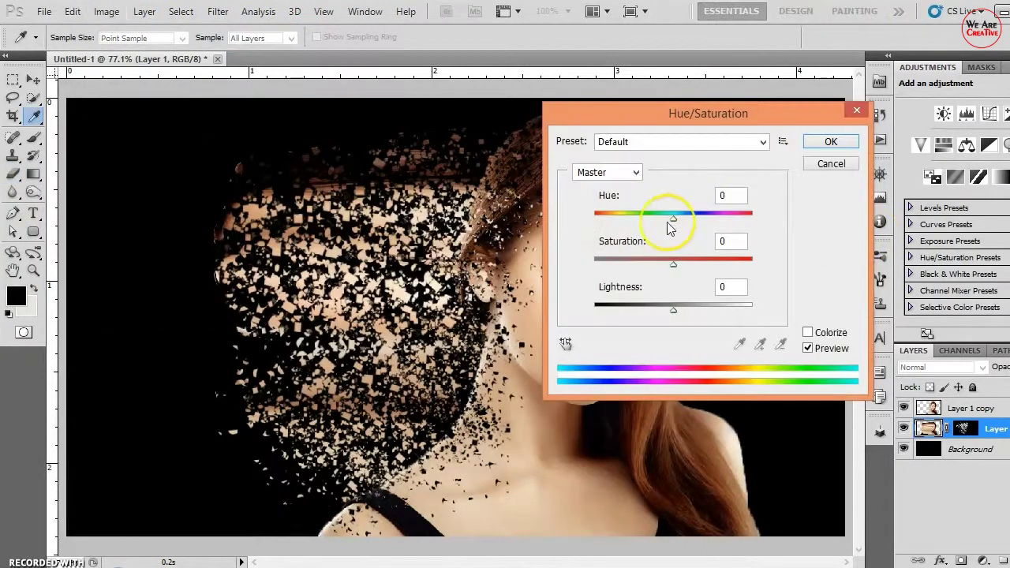
pyautogui.moveTo(673, 265); pyautogui.dragTo(691, 263)
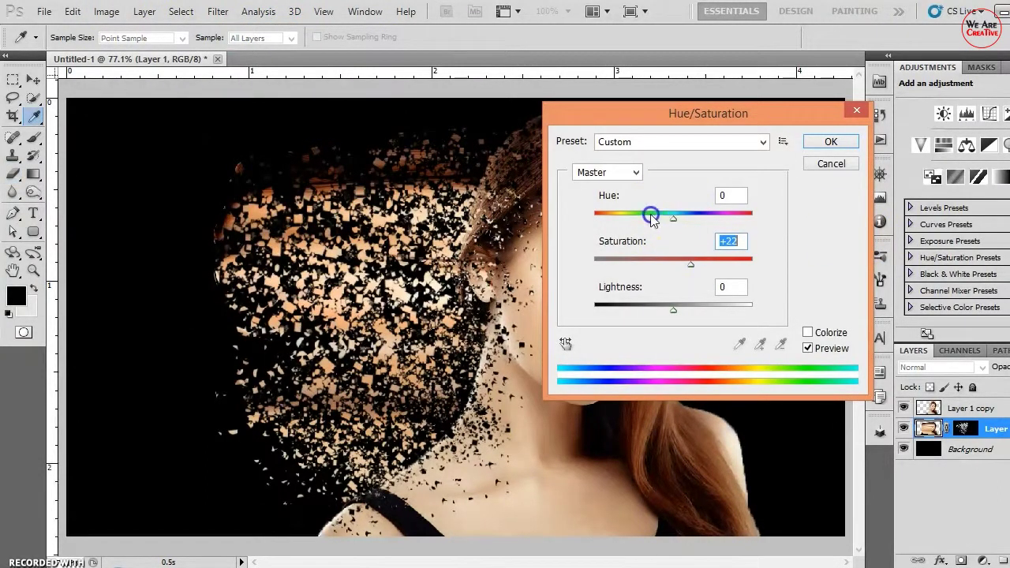
pyautogui.moveTo(673, 217)
pyautogui.mouseDown()
pyautogui.moveTo(647, 218)
pyautogui.moveTo(671, 226)
pyautogui.mouseUp()
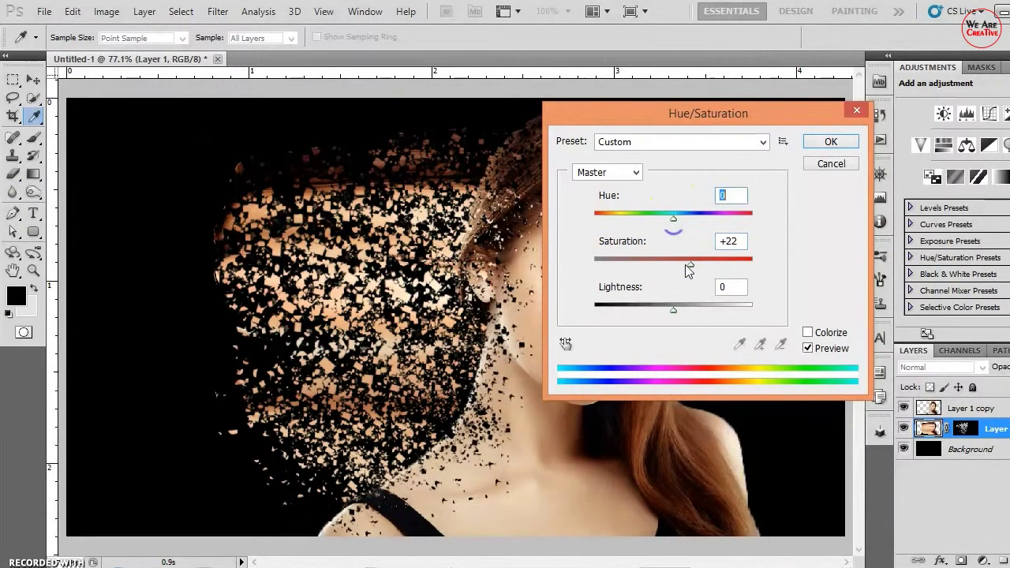
pyautogui.click(831, 142)
pyautogui.press('b')
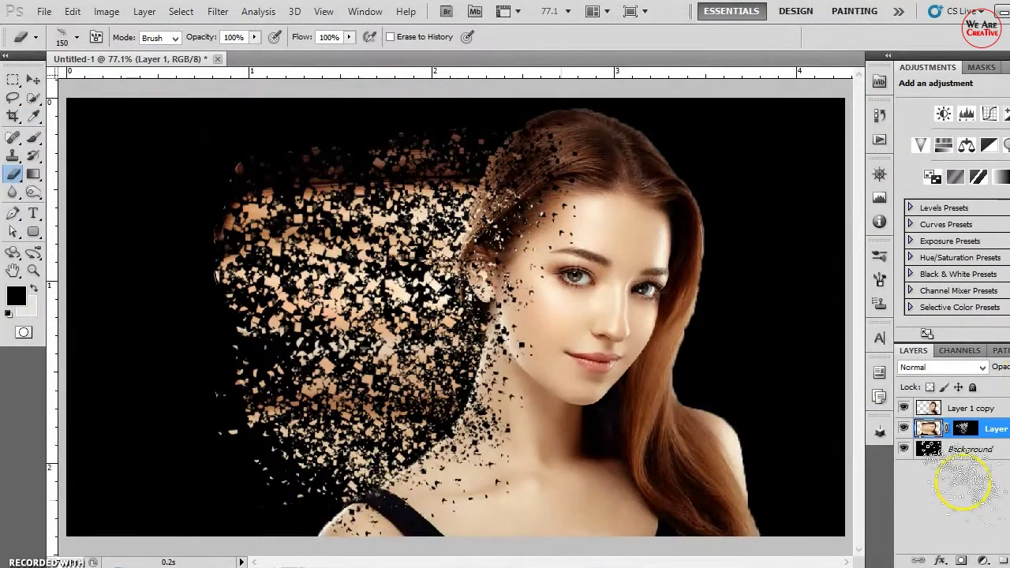
# Paint particles into Layer 1's mask on both sides, keeping its blend mode Normal.
pyautogui.click(969, 408)
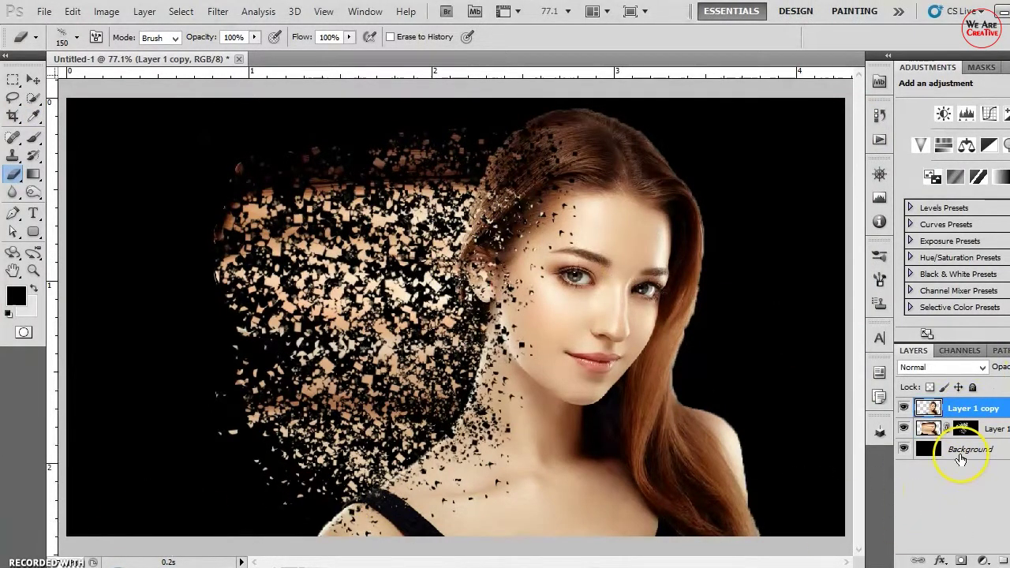
pyautogui.click(965, 428)
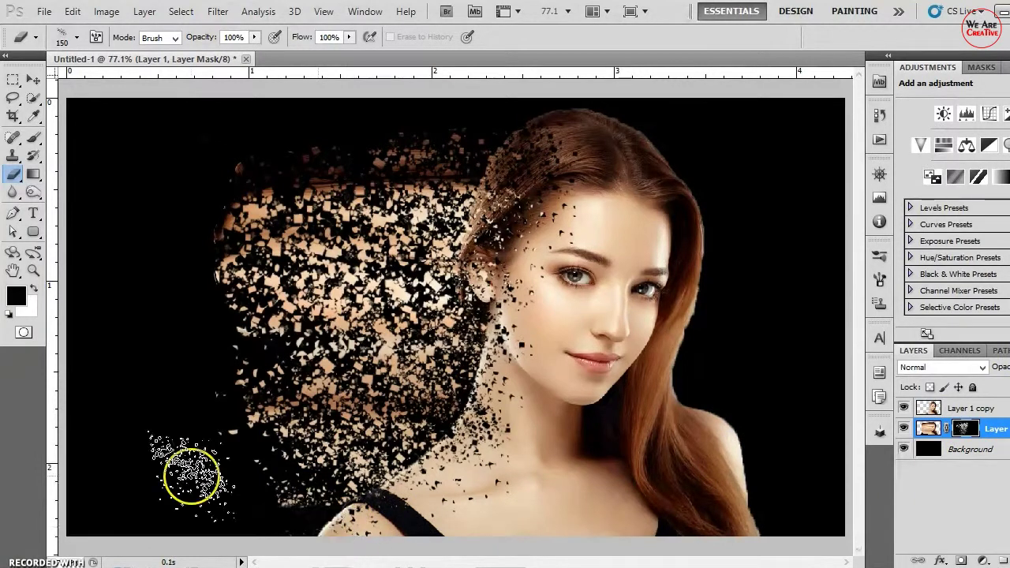
pyautogui.moveTo(192, 473)
pyautogui.mouseDown()
pyautogui.moveTo(89, 455)
pyautogui.moveTo(304, 516)
pyautogui.mouseUp()
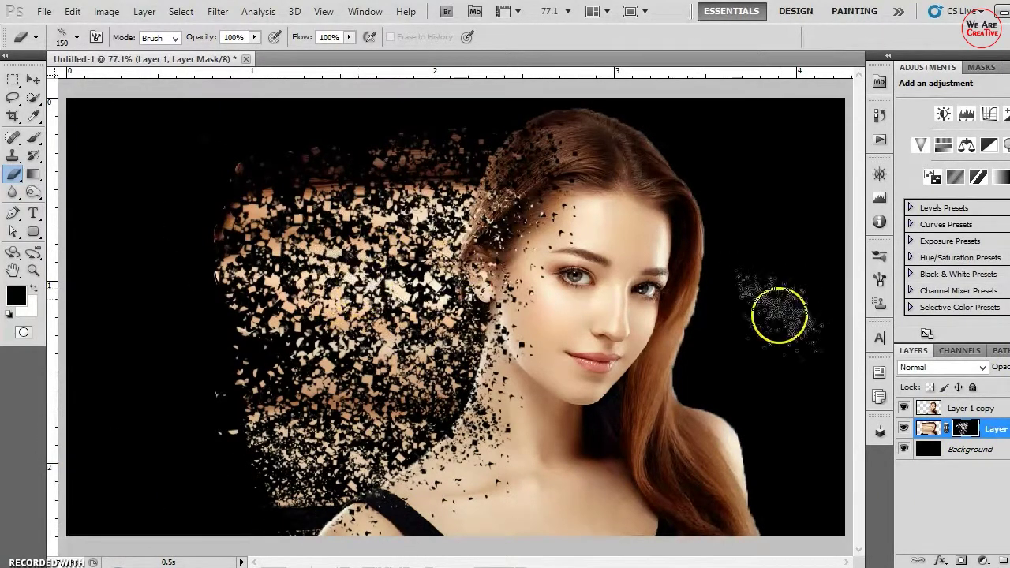
pyautogui.click(979, 367)
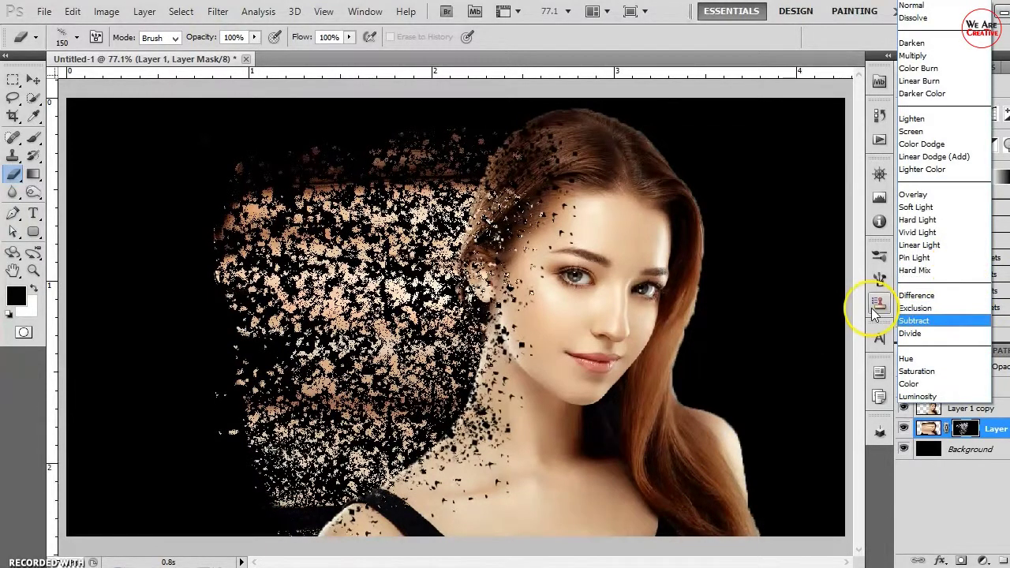
pyautogui.click(924, 7)
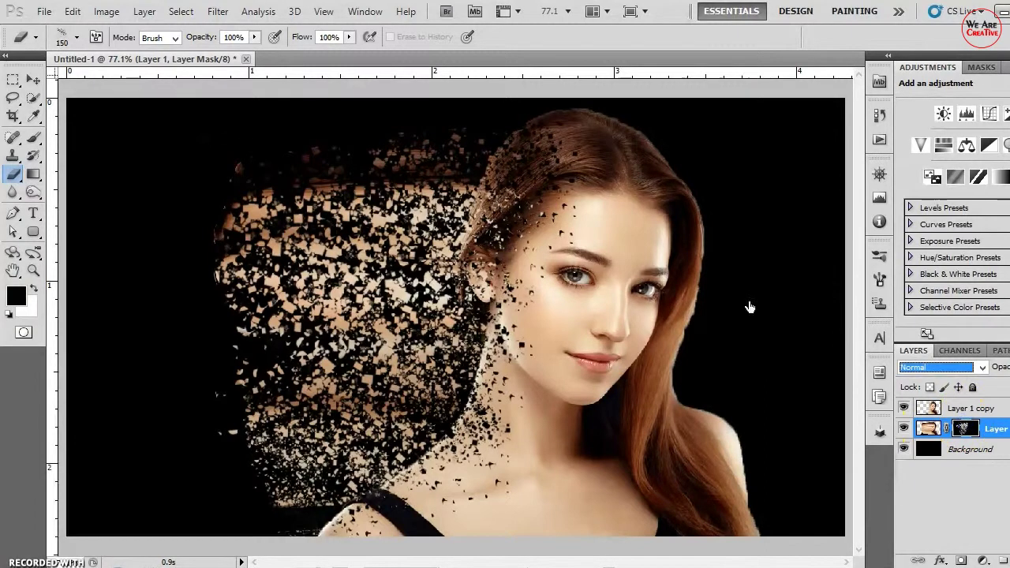
# Scatter extra particles along the cluster's upper-left and outer left edges.
pyautogui.moveTo(196, 169); pyautogui.dragTo(237, 130)
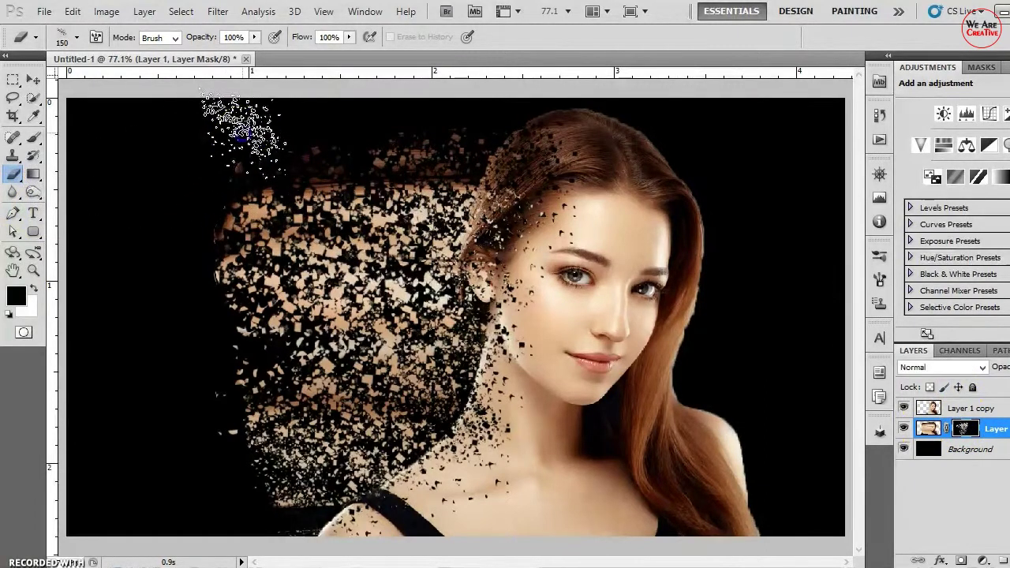
pyautogui.moveTo(345, 253); pyautogui.dragTo(255, 142)
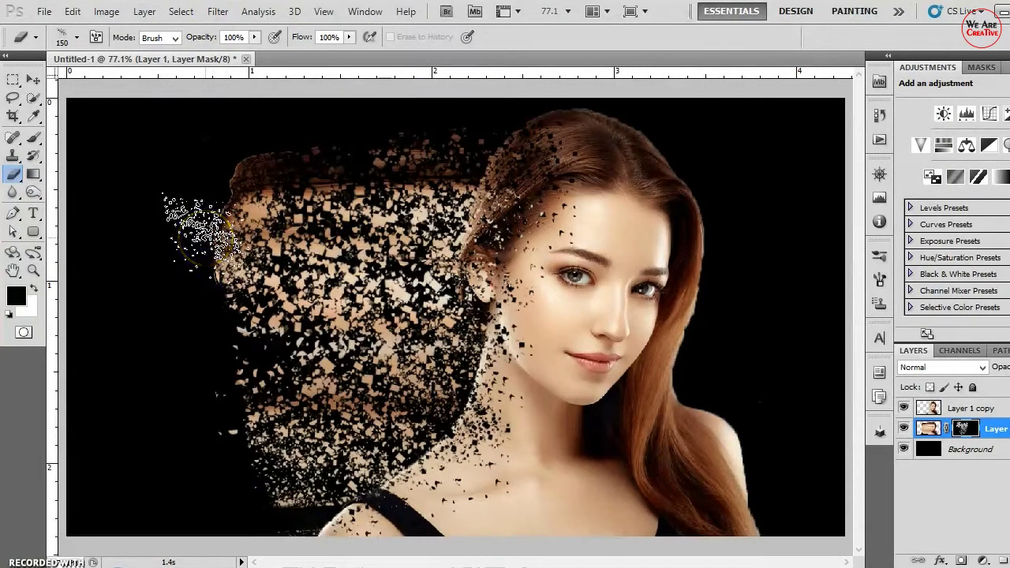
pyautogui.moveTo(209, 243); pyautogui.dragTo(199, 228)
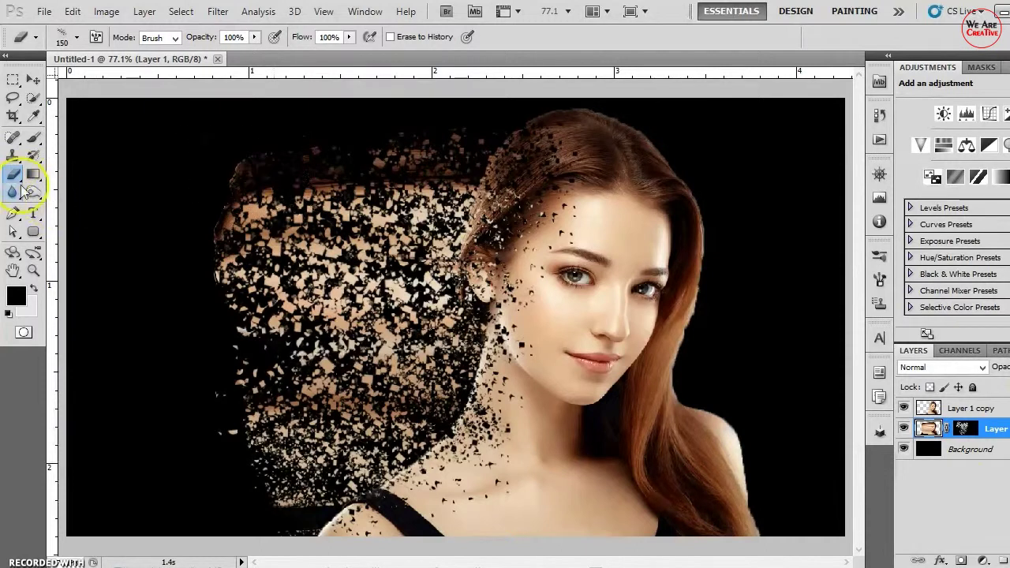
# Switch to a 150 px Dispersion brush preset and paint finer specks down the lower-left edge.
pyautogui.moveTo(274, 170)
pyautogui.mouseDown()
pyautogui.moveTo(234, 172)
pyautogui.moveTo(131, 89)
pyautogui.mouseUp()
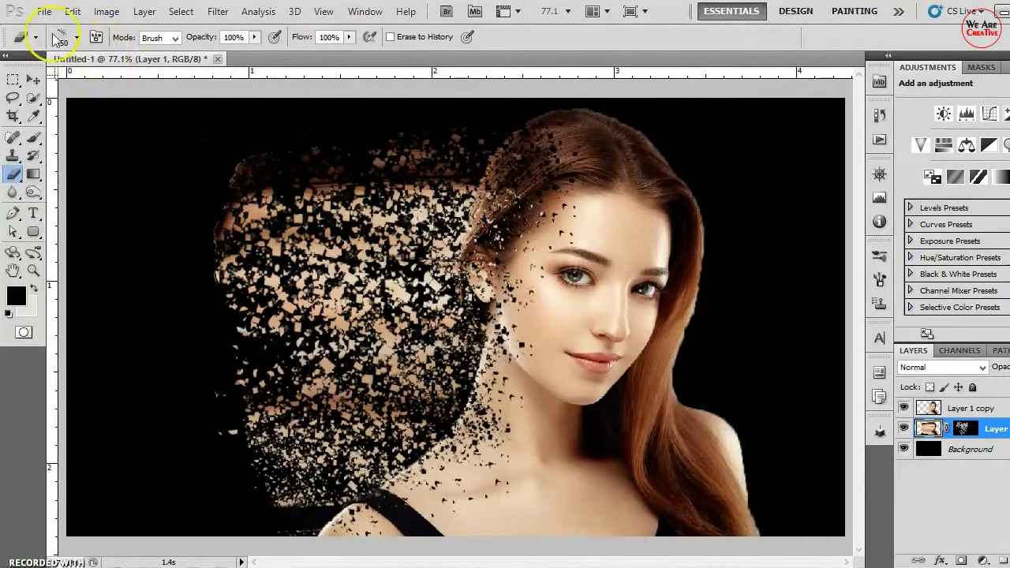
pyautogui.click(77, 38)
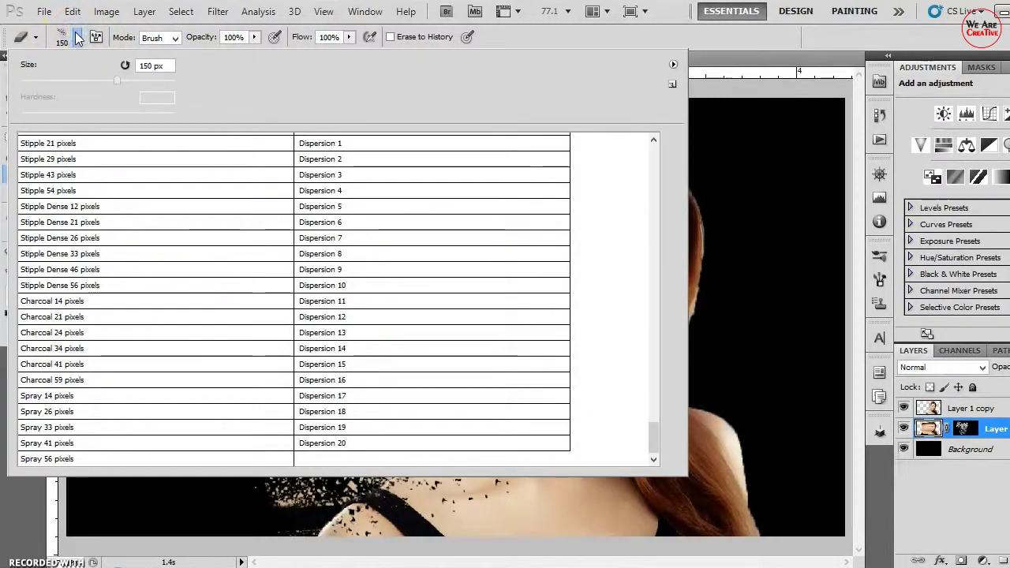
pyautogui.click(823, 355)
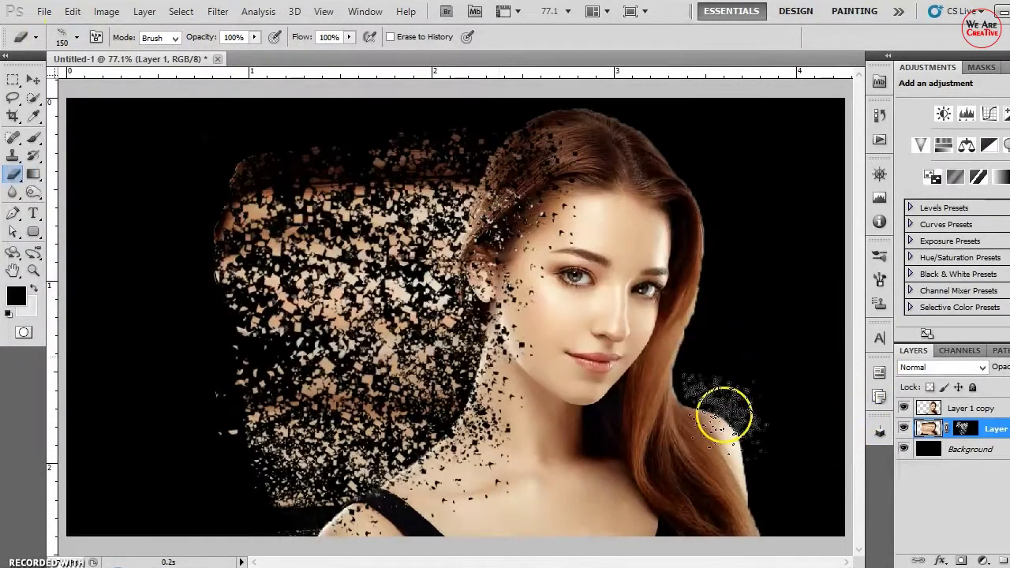
pyautogui.moveTo(147, 156)
pyautogui.mouseDown()
pyautogui.moveTo(207, 124)
pyautogui.moveTo(169, 225)
pyautogui.moveTo(181, 265)
pyautogui.moveTo(227, 150)
pyautogui.moveTo(194, 202)
pyautogui.moveTo(169, 289)
pyautogui.moveTo(246, 485)
pyautogui.moveTo(276, 473)
pyautogui.moveTo(214, 384)
pyautogui.moveTo(202, 434)
pyautogui.moveTo(272, 479)
pyautogui.moveTo(415, 502)
pyautogui.moveTo(279, 531)
pyautogui.moveTo(255, 508)
pyautogui.moveTo(261, 482)
pyautogui.moveTo(162, 541)
pyautogui.mouseUp()
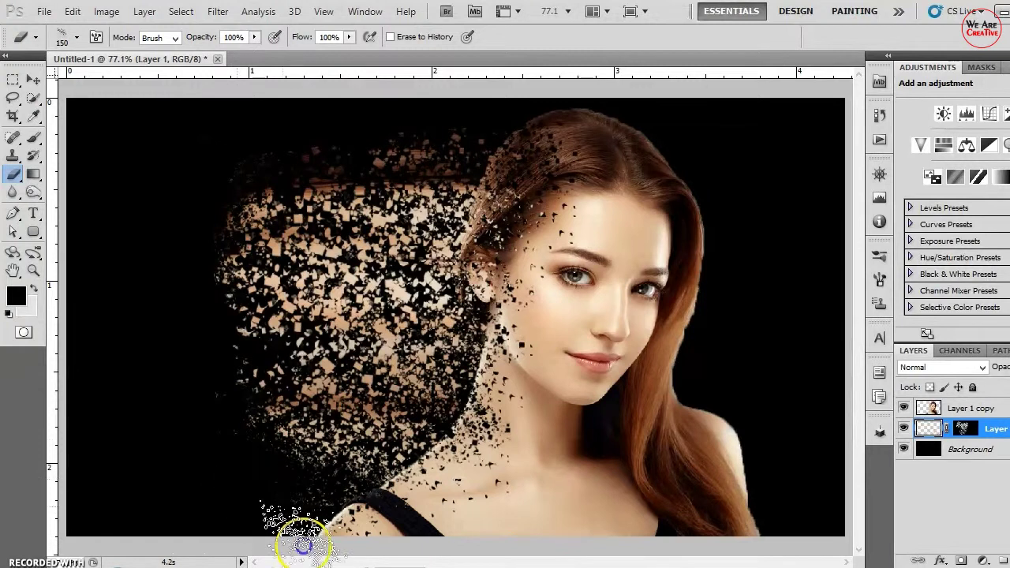
# Dab more particles across the lower-left neck and chest, enlarging the brush to 400 px.
pyautogui.moveTo(302, 545)
pyautogui.mouseDown()
pyautogui.moveTo(216, 408)
pyautogui.moveTo(253, 462)
pyautogui.mouseUp()
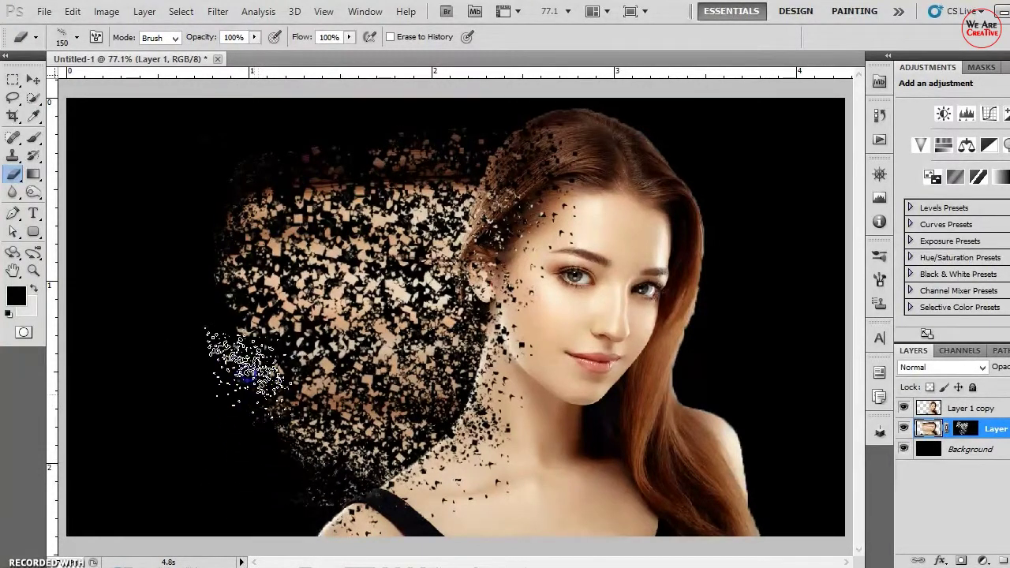
pyautogui.moveTo(244, 363)
pyautogui.mouseDown()
pyautogui.moveTo(207, 286)
pyautogui.moveTo(319, 472)
pyautogui.mouseUp()
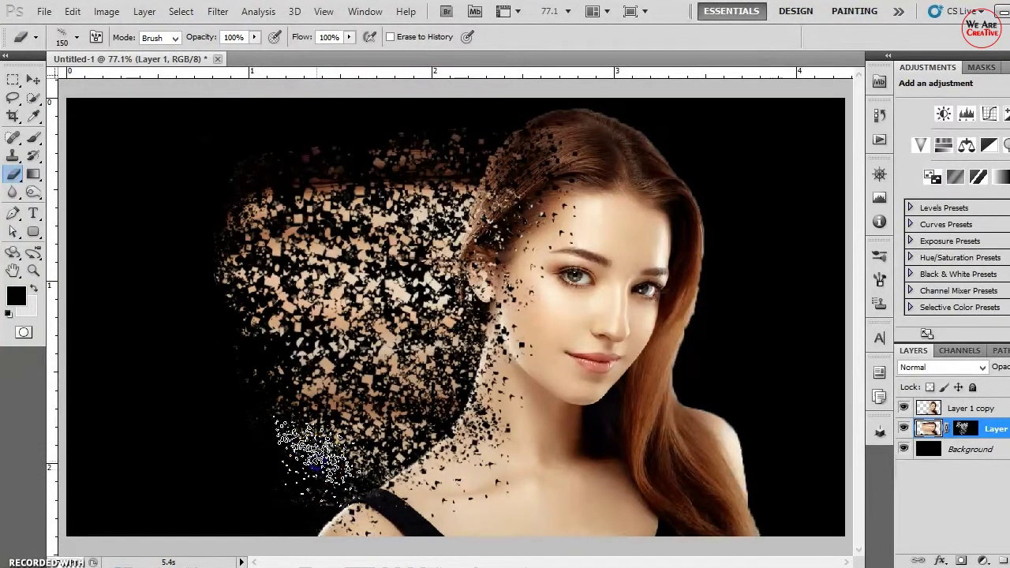
pyautogui.moveTo(276, 402); pyautogui.dragTo(338, 500)
pyautogui.moveTo(270, 484); pyautogui.dragTo(77, 442)
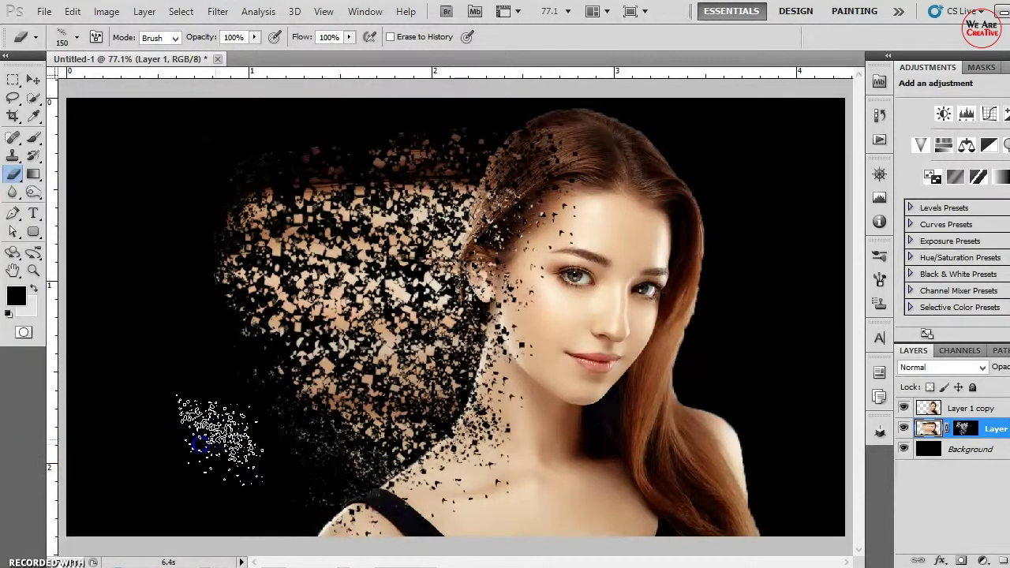
pyautogui.moveTo(199, 442); pyautogui.dragTo(247, 493)
pyautogui.moveTo(114, 497)
pyautogui.mouseDown()
pyautogui.moveTo(354, 523)
pyautogui.moveTo(222, 482)
pyautogui.moveTo(268, 387)
pyautogui.moveTo(356, 298)
pyautogui.moveTo(174, 279)
pyautogui.moveTo(313, 260)
pyautogui.moveTo(372, 231)
pyautogui.moveTo(298, 406)
pyautogui.moveTo(322, 447)
pyautogui.moveTo(384, 383)
pyautogui.moveTo(374, 349)
pyautogui.moveTo(248, 355)
pyautogui.moveTo(35, 436)
pyautogui.moveTo(325, 100)
pyautogui.moveTo(383, 184)
pyautogui.moveTo(345, 153)
pyautogui.moveTo(185, 423)
pyautogui.moveTo(642, 473)
pyautogui.moveTo(259, 421)
pyautogui.moveTo(14, 412)
pyautogui.mouseUp()
pyautogui.press(']')
pyautogui.press(']')
pyautogui.press(']')
pyautogui.press(']')
pyautogui.press(']')
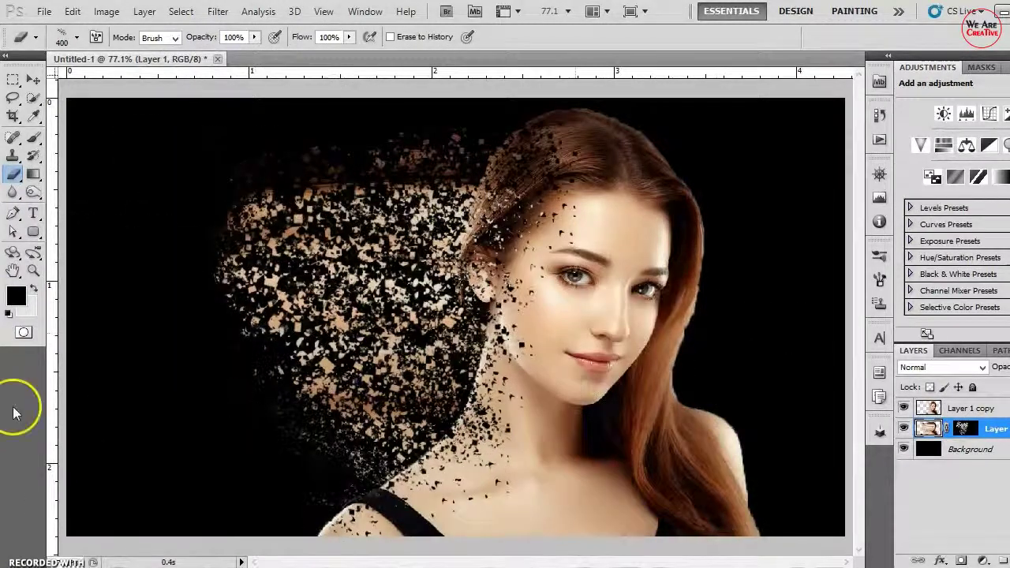